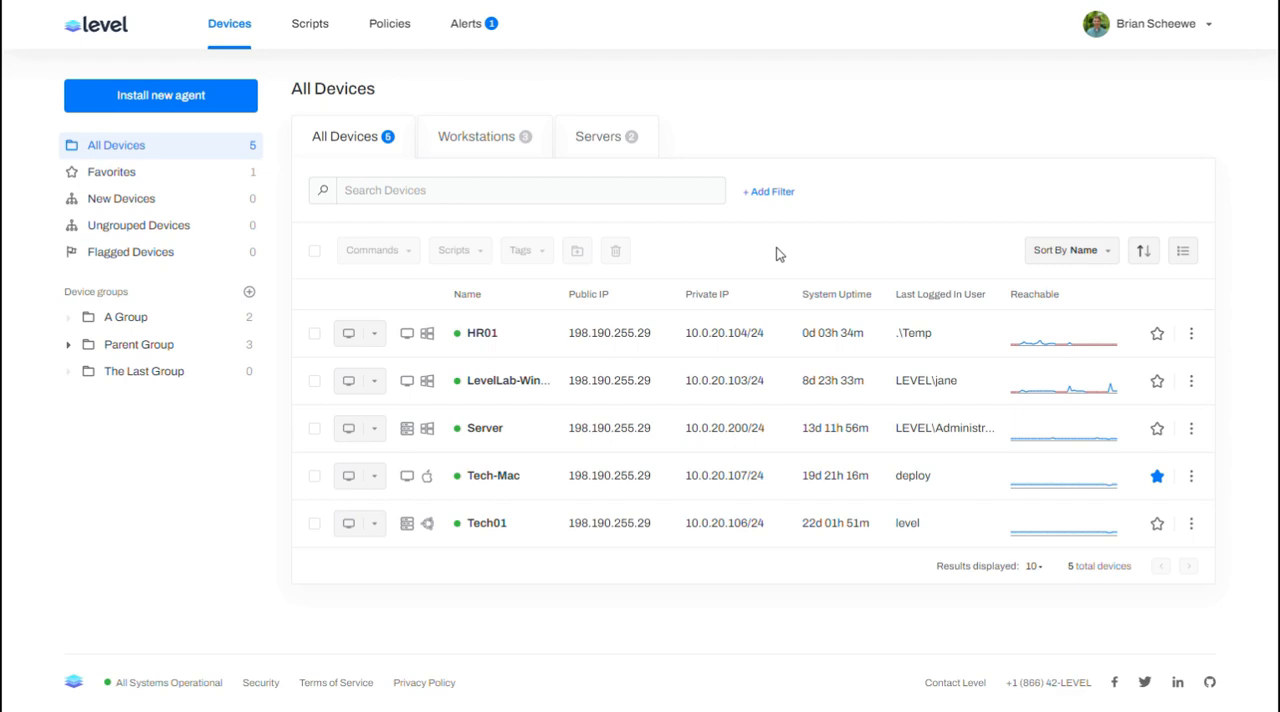
Step: Open the device named Server, review its performance overview, and display its services list
click(482, 429)
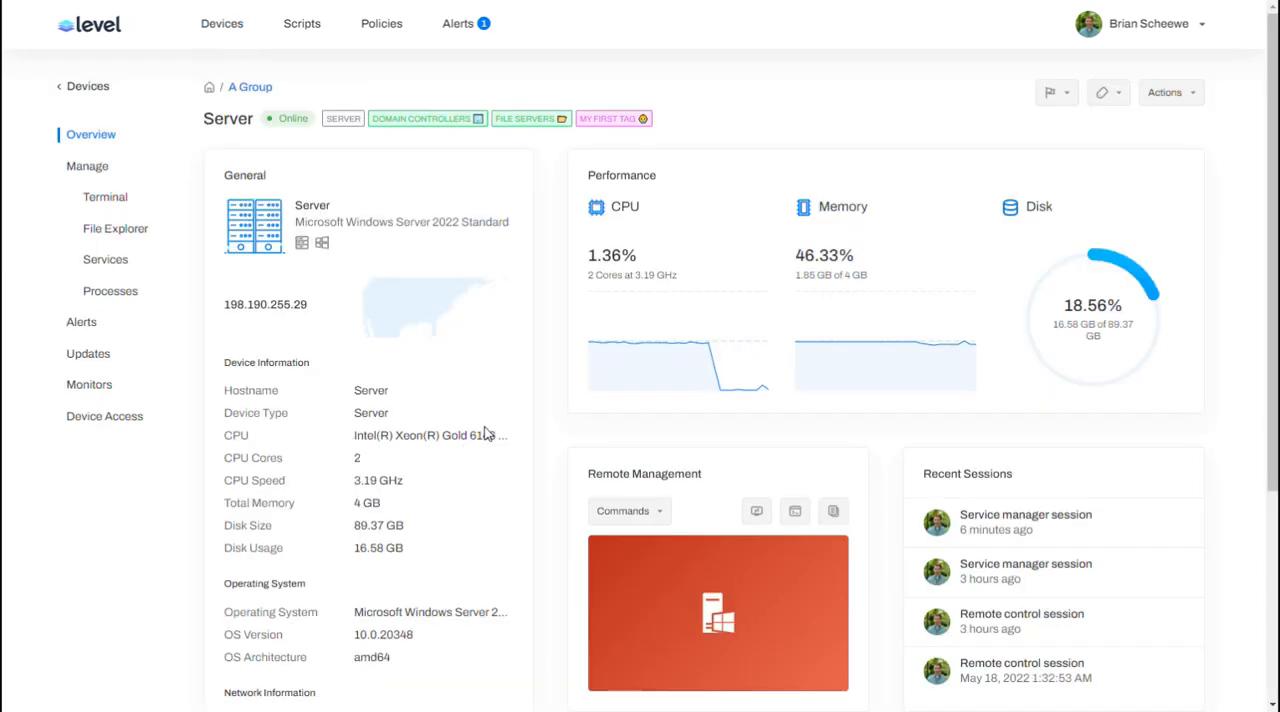
mouse_move(630, 356)
mouse_move(714, 344)
click(104, 264)
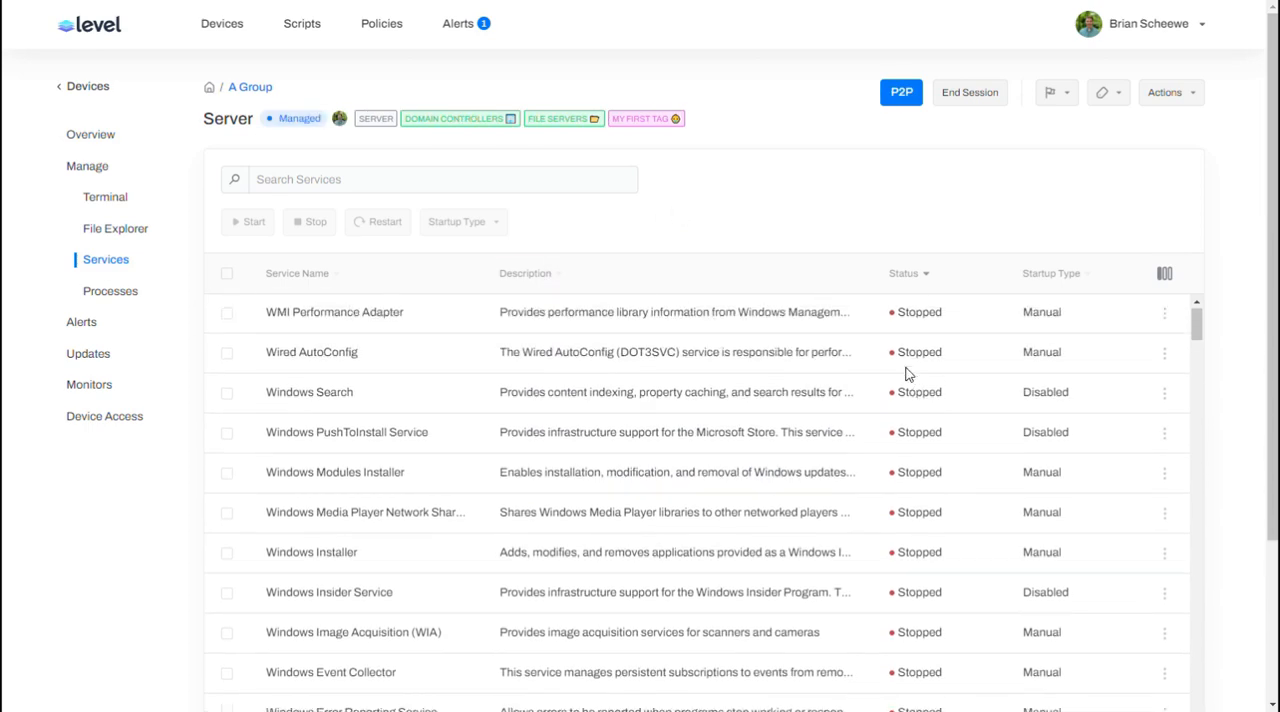
Step: Sort the services by status with running ones first and search the list for "dns"
click(903, 273)
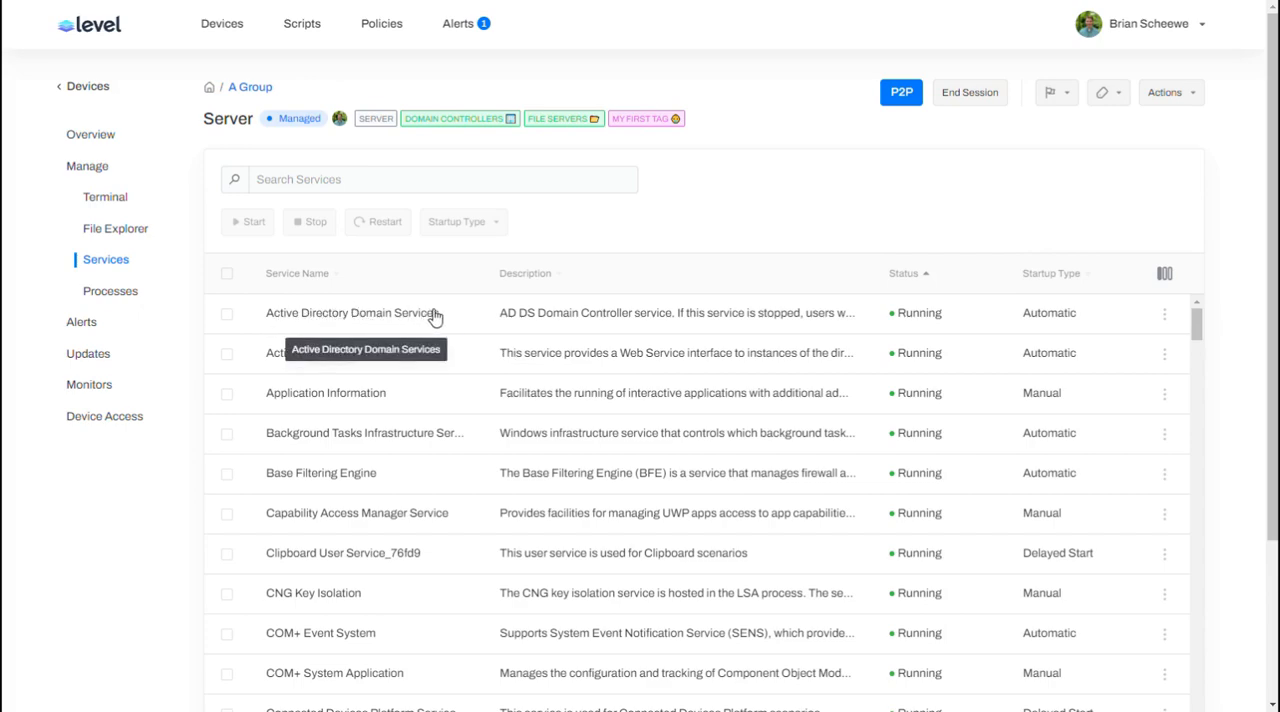
click(346, 179)
text(dns)
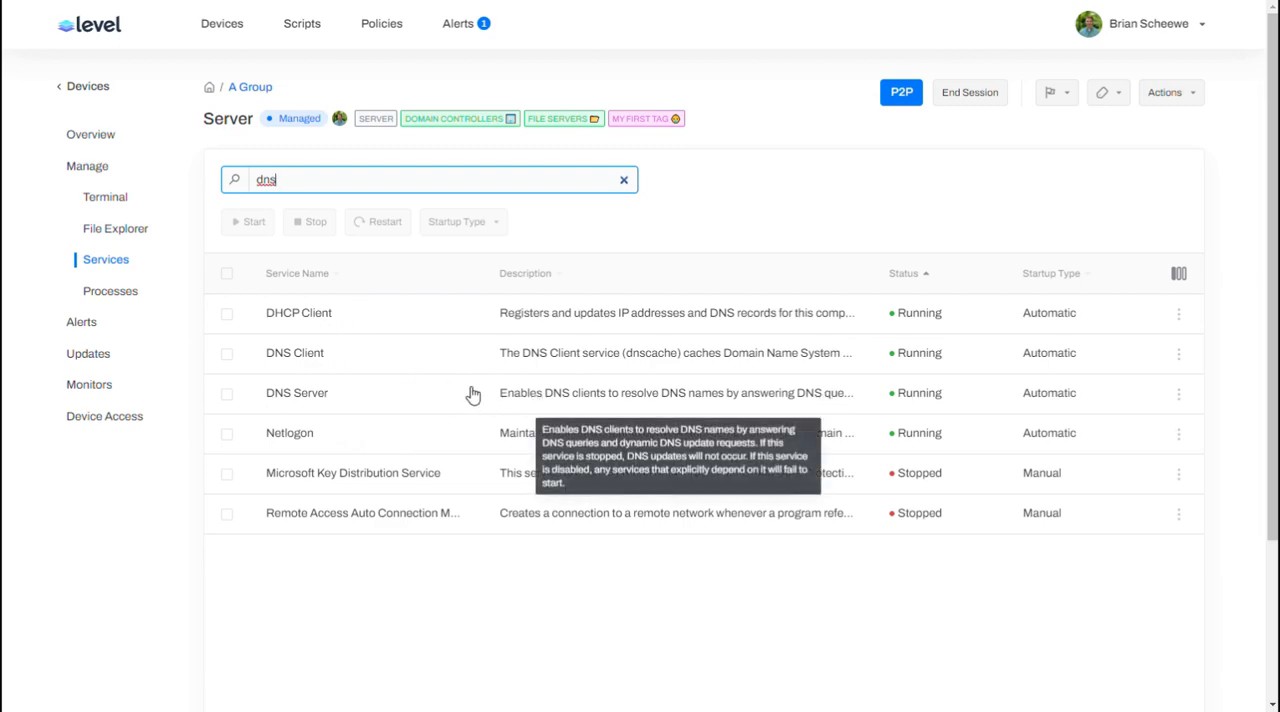
Step: Display the server's running processes and examine their CPU and memory usage through the list
click(107, 296)
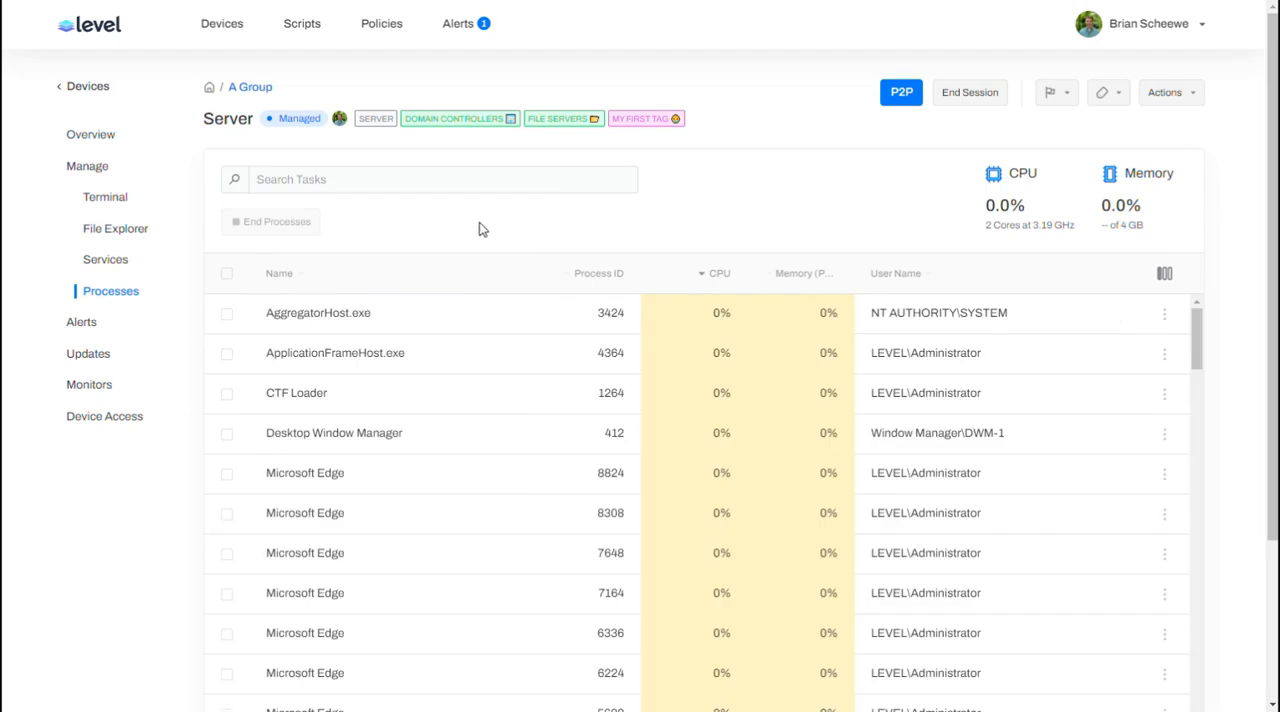
scroll(568, 372, down, 2)
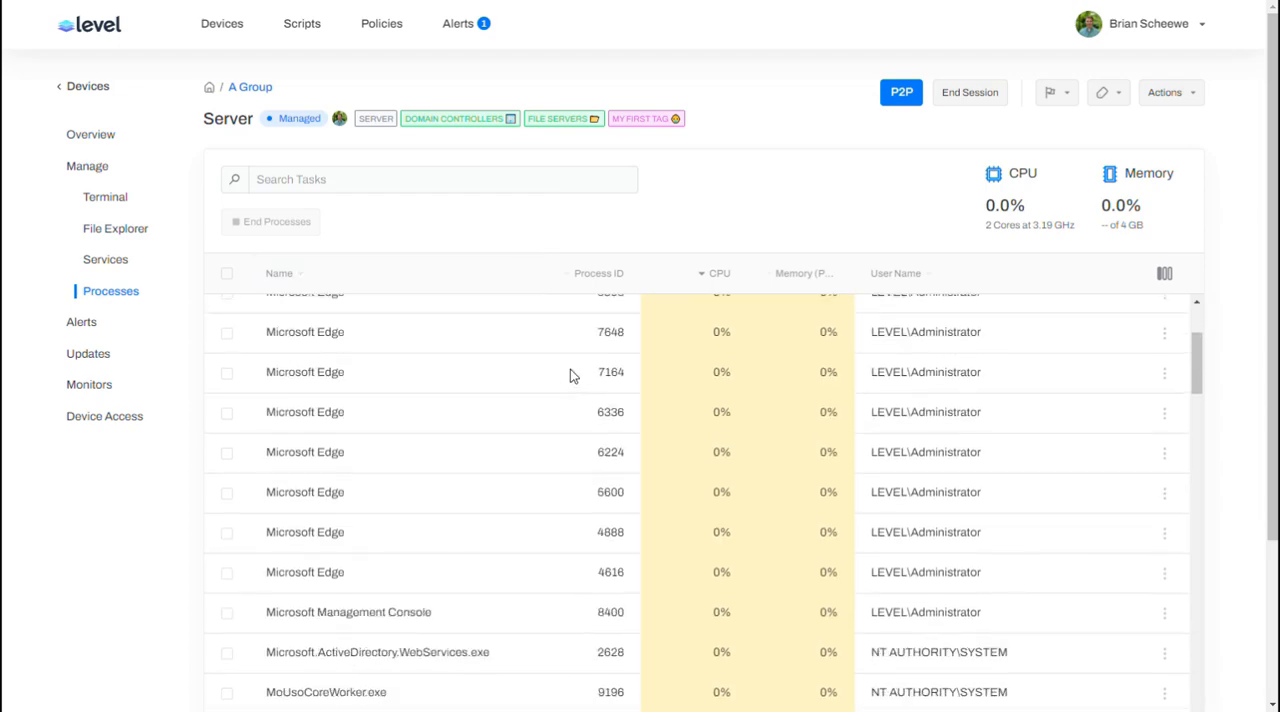
scroll(570, 374, down, 8)
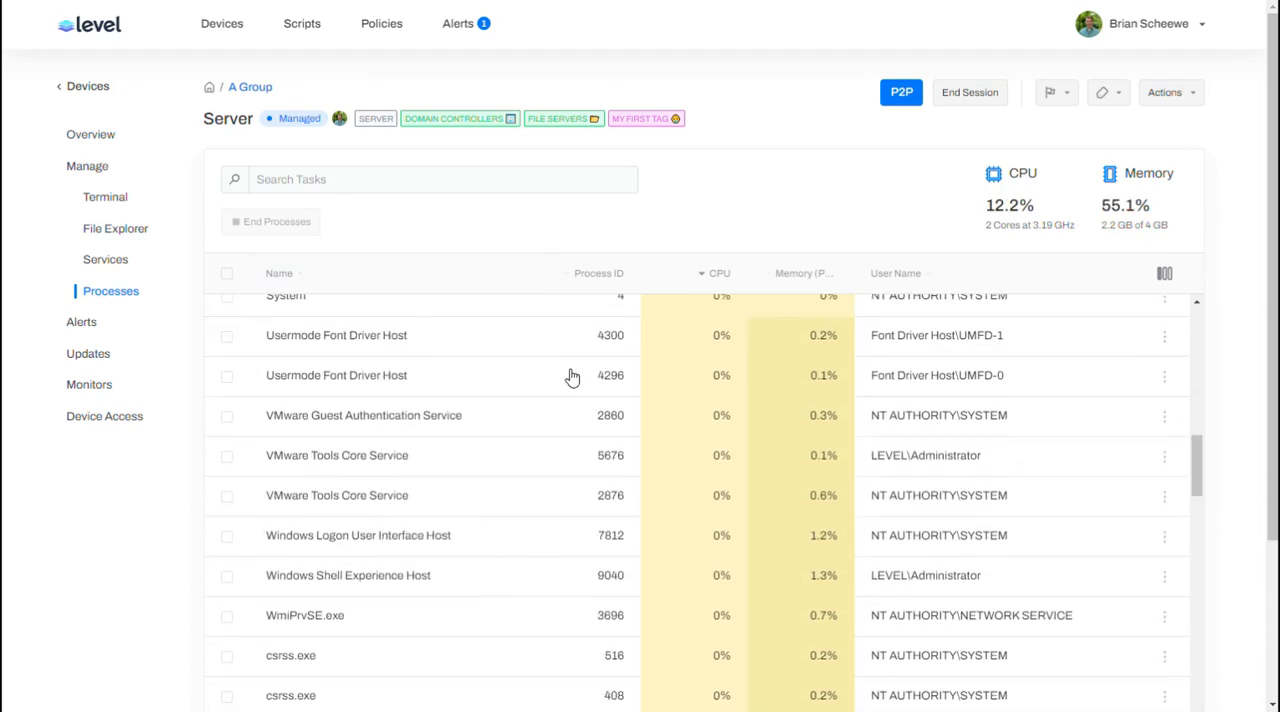
scroll(710, 412, up, 1)
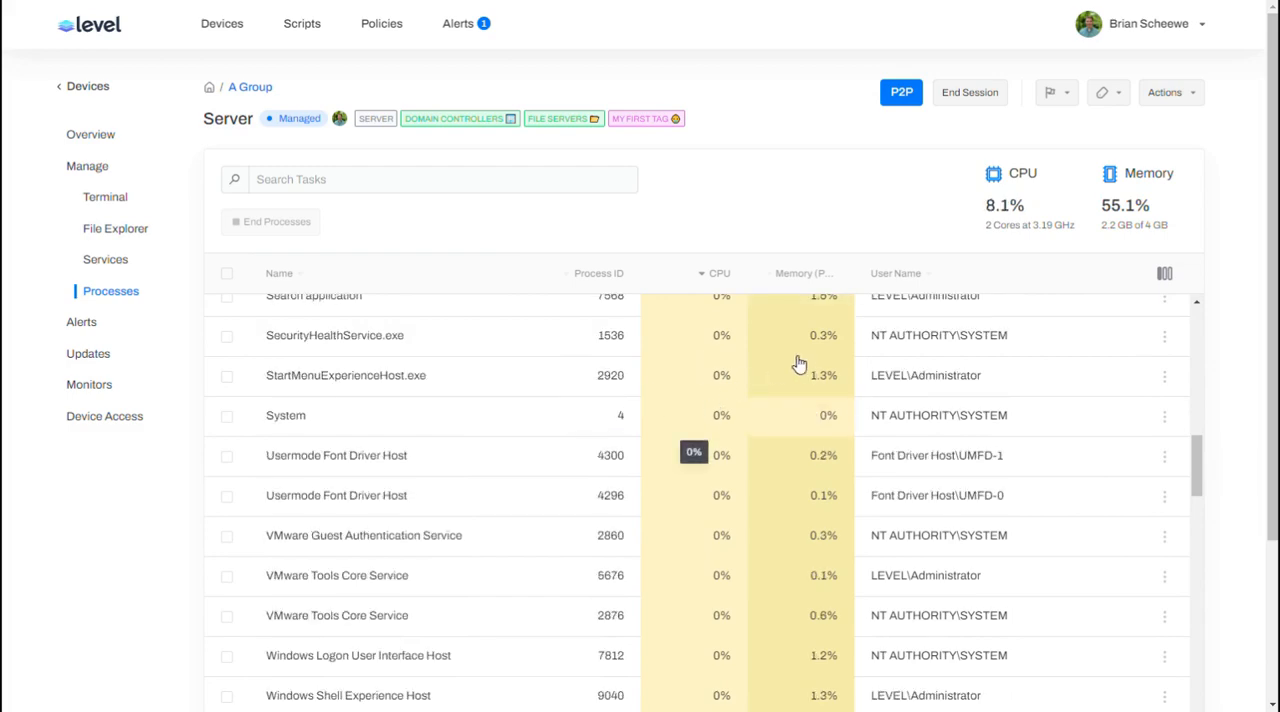
scroll(800, 365, down, 1)
scroll(810, 372, up, 12)
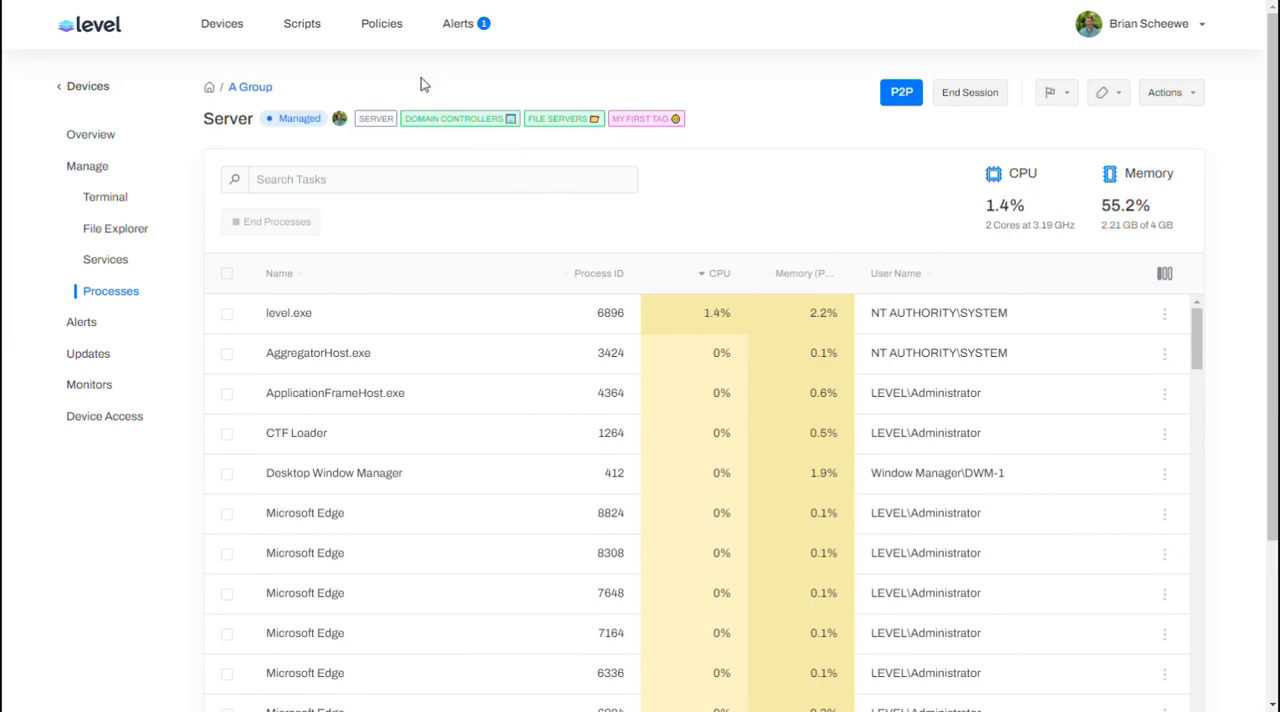
Step: Open the Domain Controllers monitor policy and review its creation and last-edit details
click(383, 30)
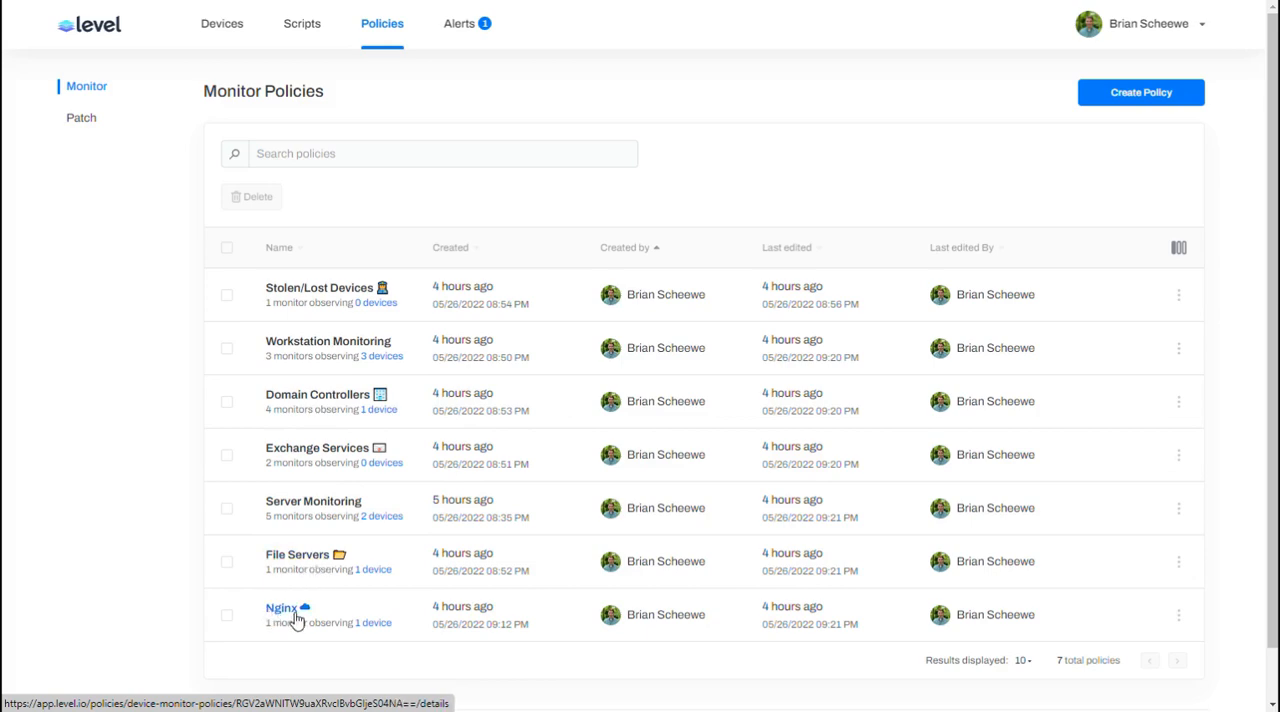
click(302, 398)
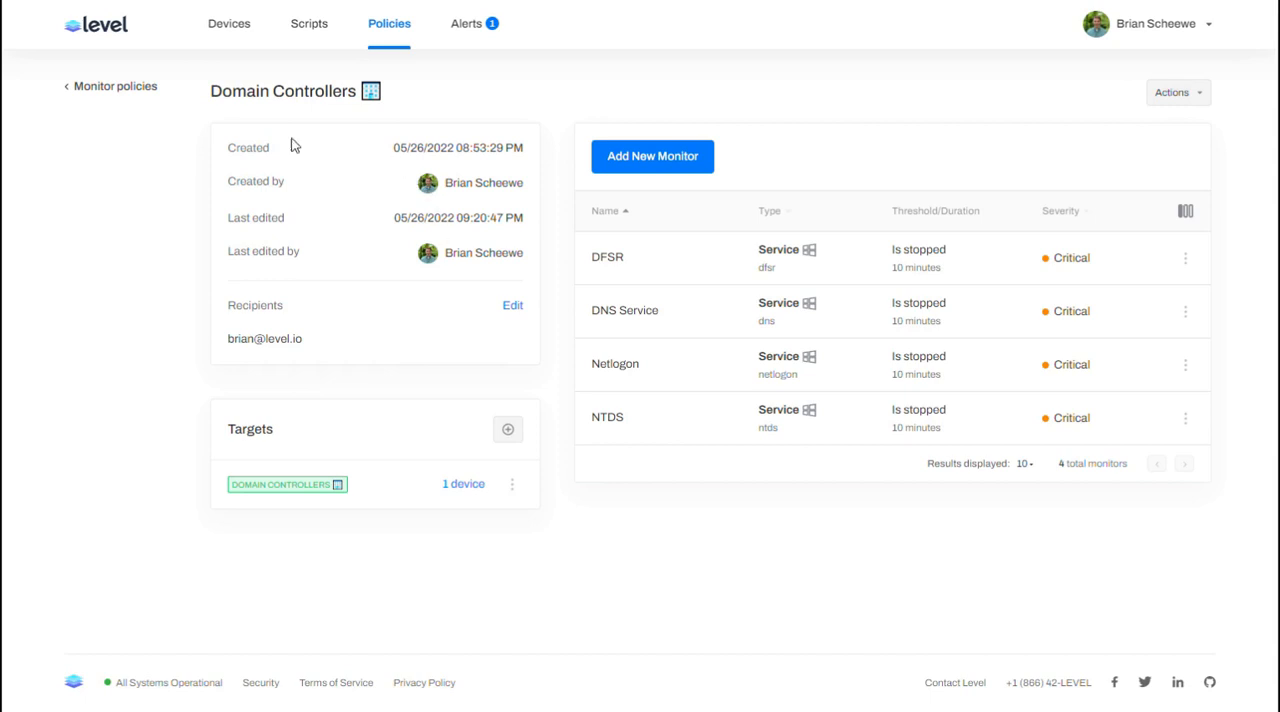
drag(236, 143, 523, 260)
click(524, 261)
Step: Browse the target tags of the Domain Controllers policy and add Exchange Services as a target
click(509, 431)
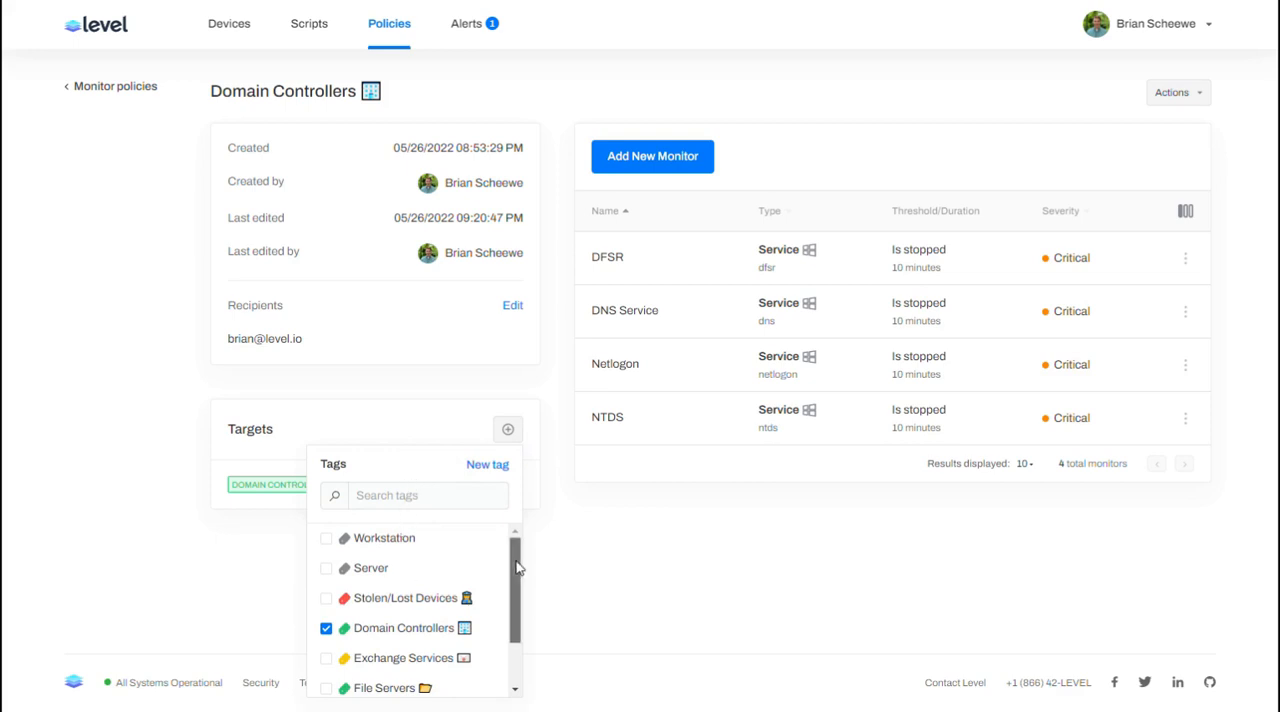
scroll(516, 566, down, 2)
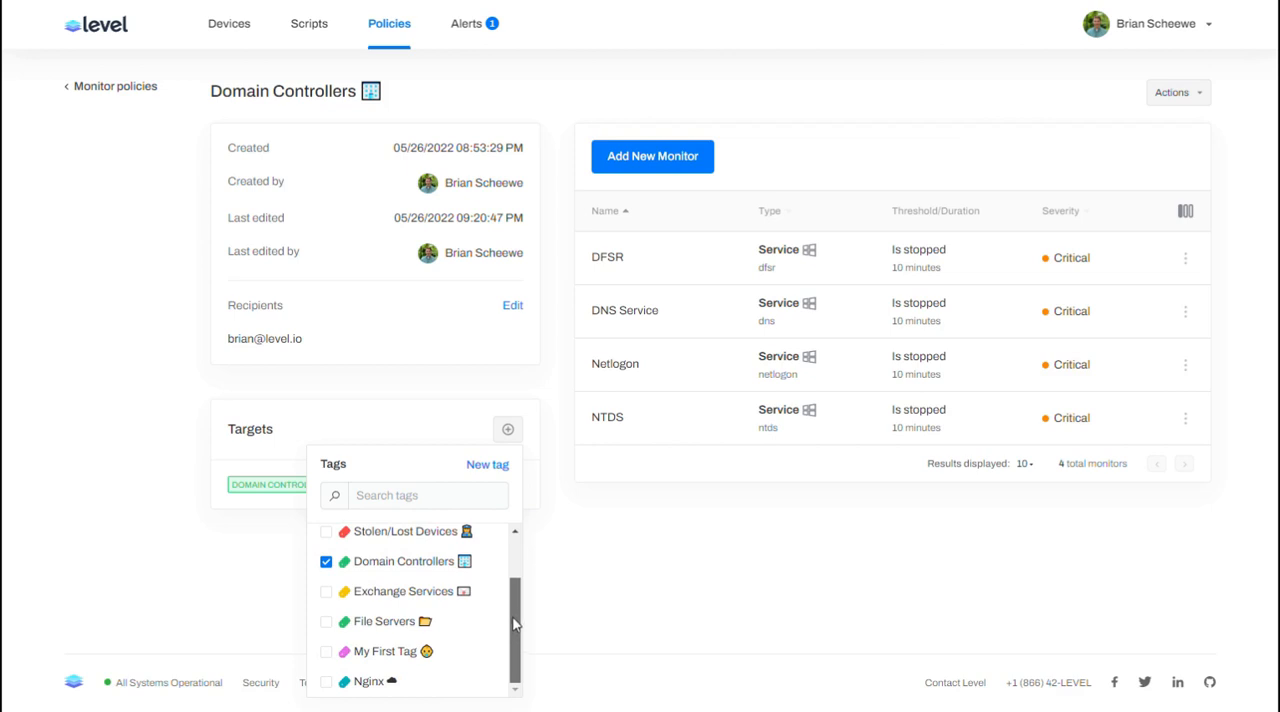
scroll(516, 625, up, 2)
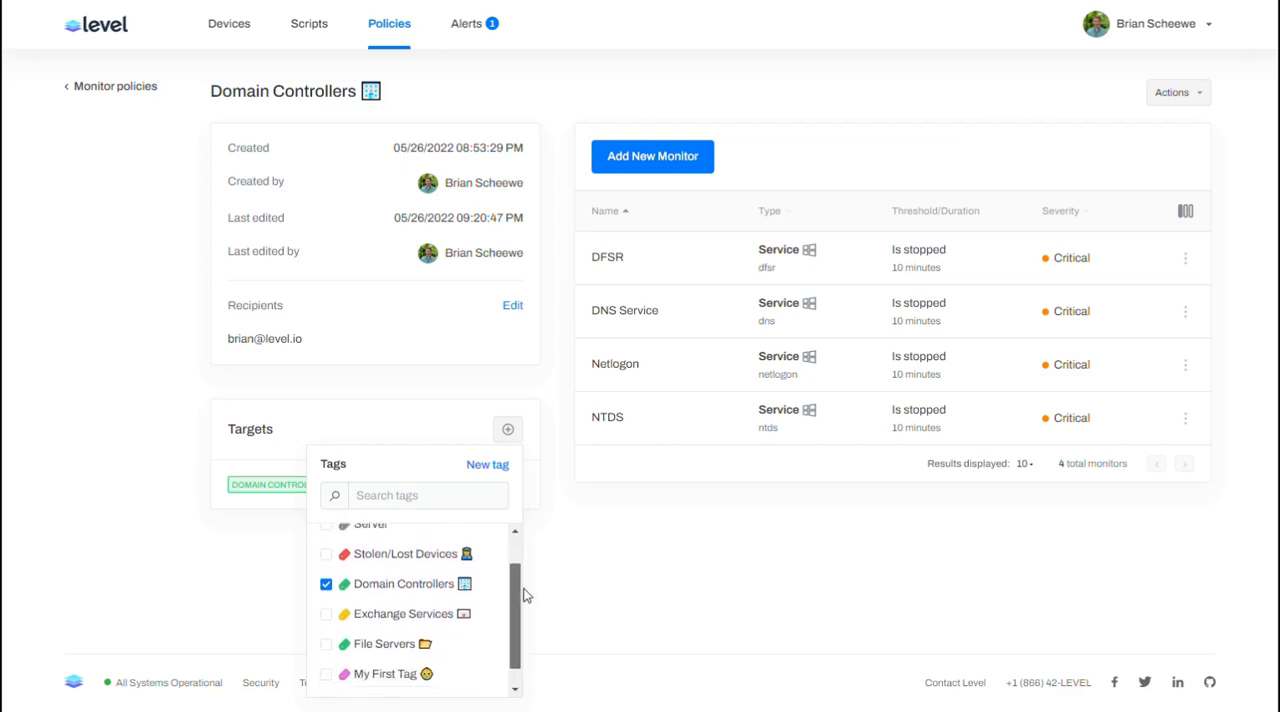
drag(524, 589, 521, 592)
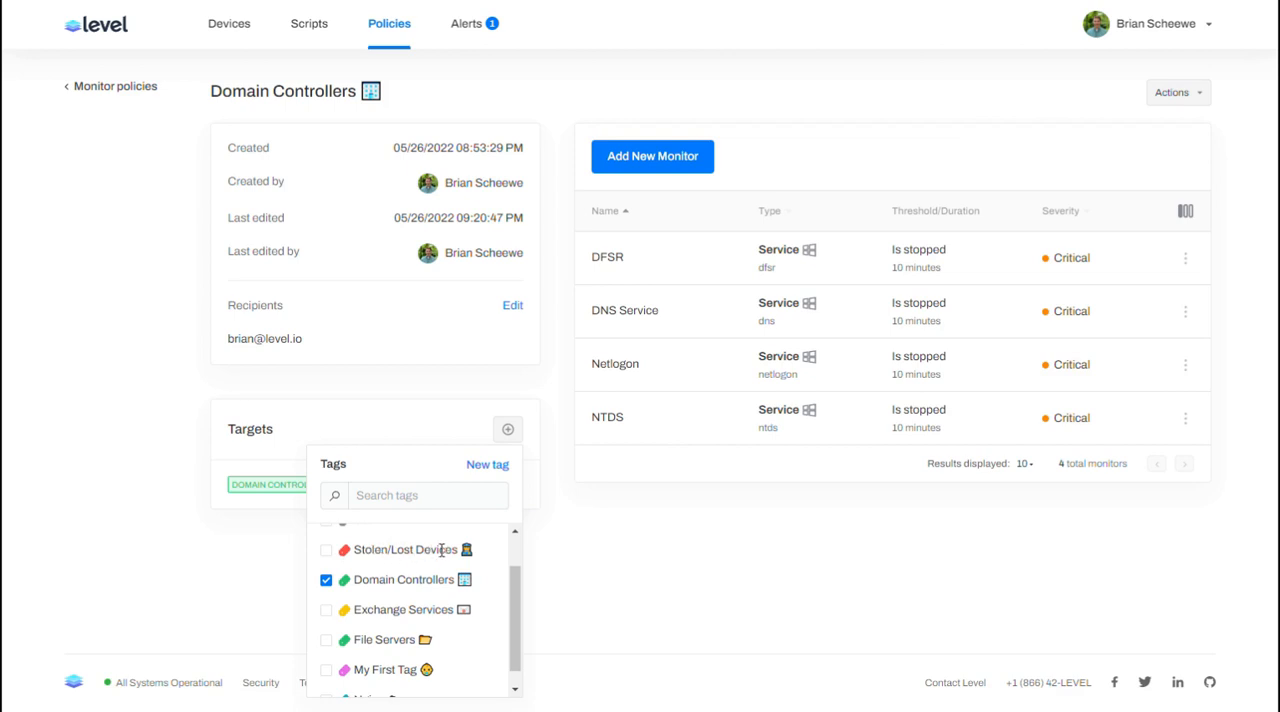
scroll(436, 563, down, 1)
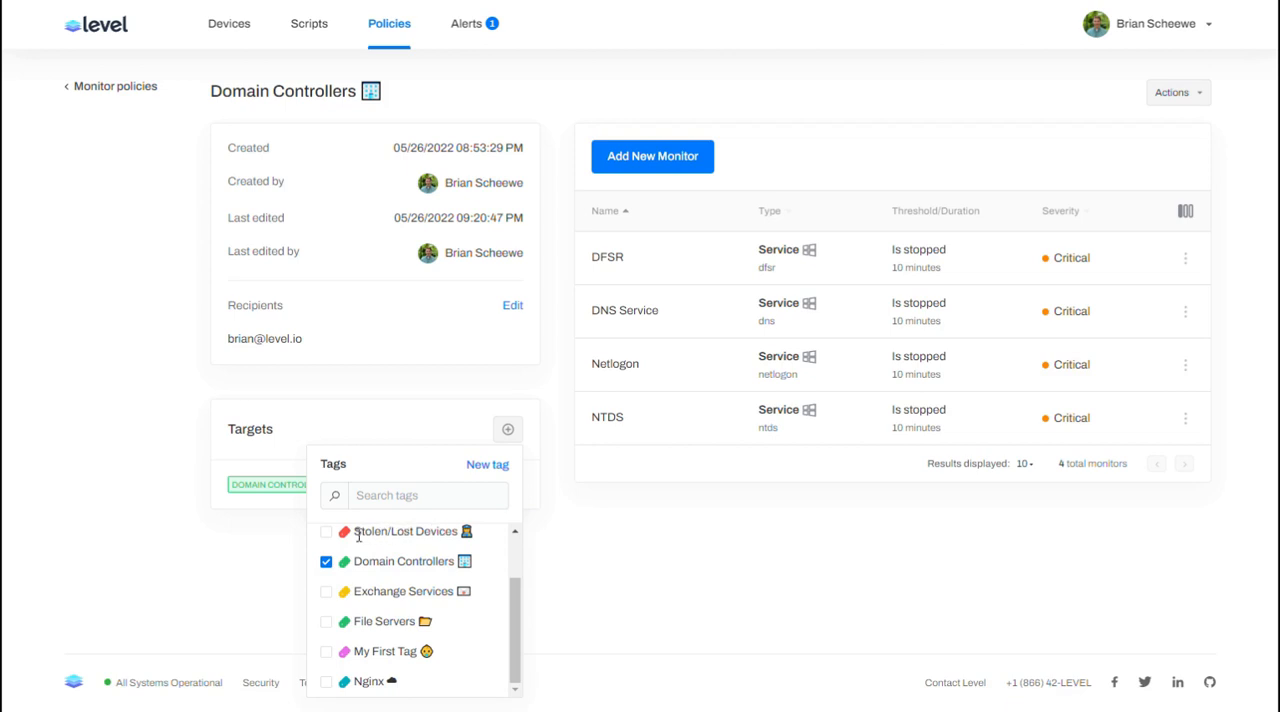
click(326, 594)
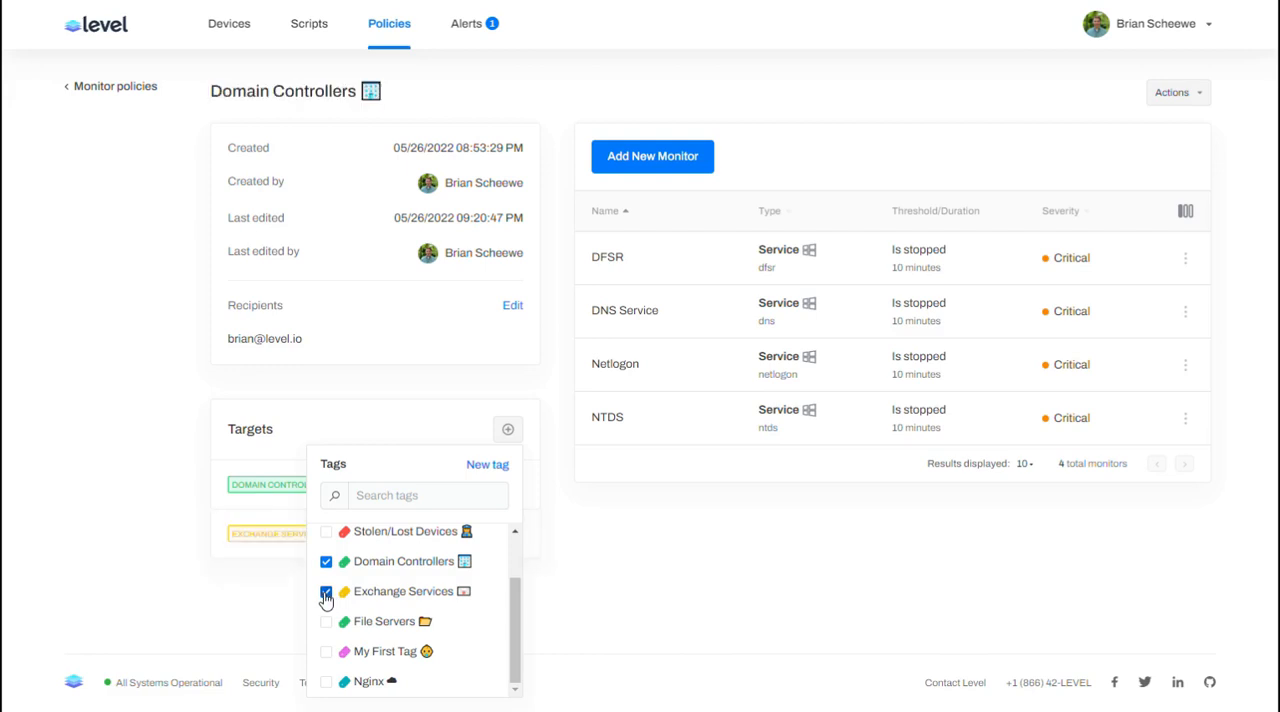
click(259, 581)
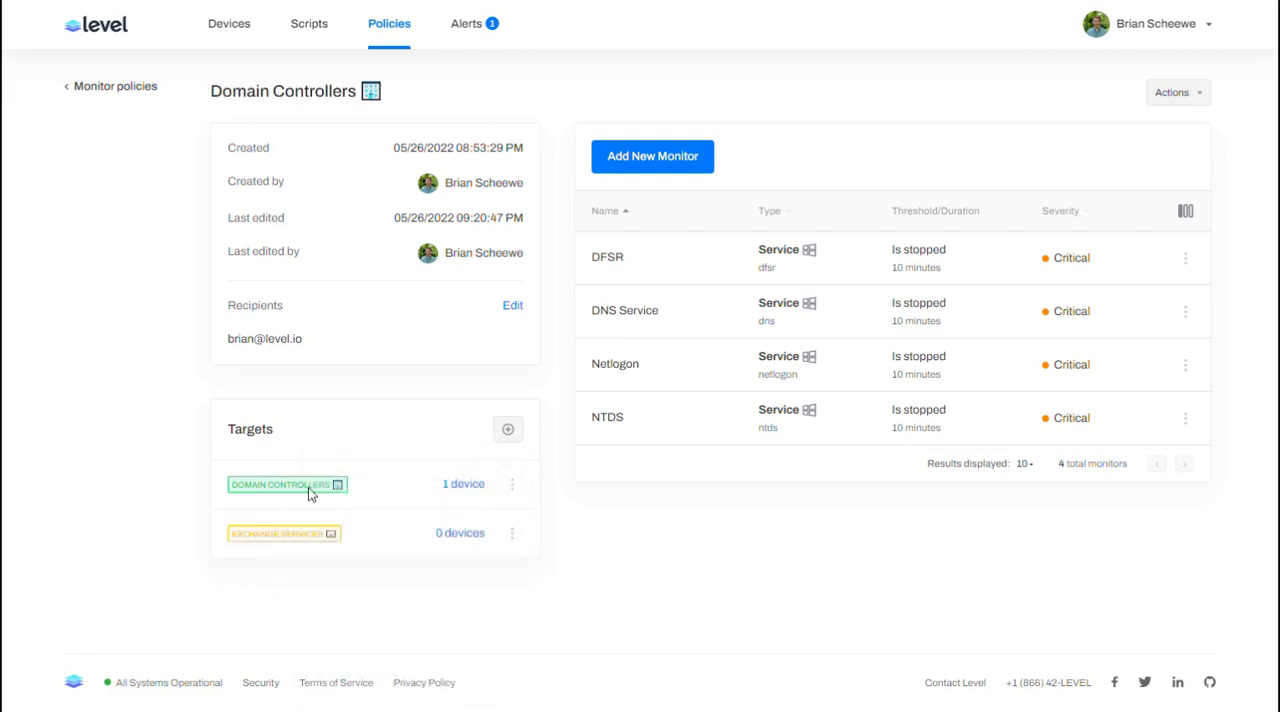
Step: Remove the Exchange Services target from the Domain Controllers policy
click(512, 534)
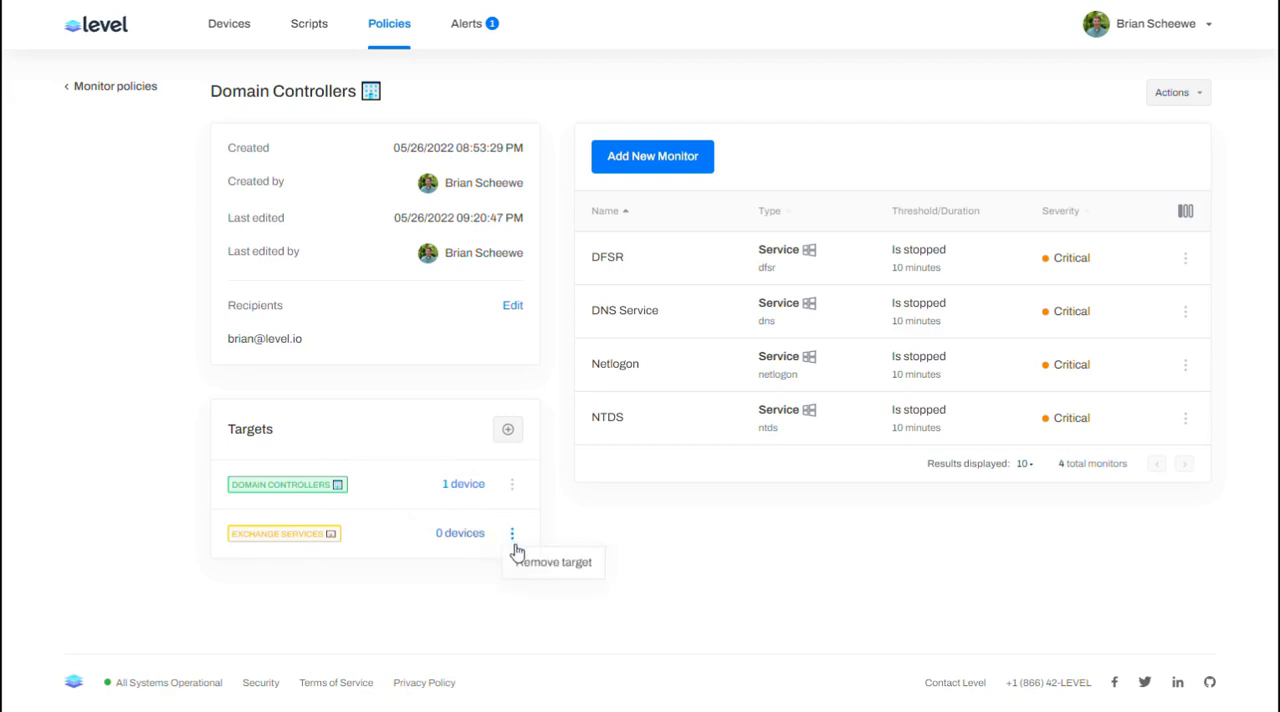
click(526, 562)
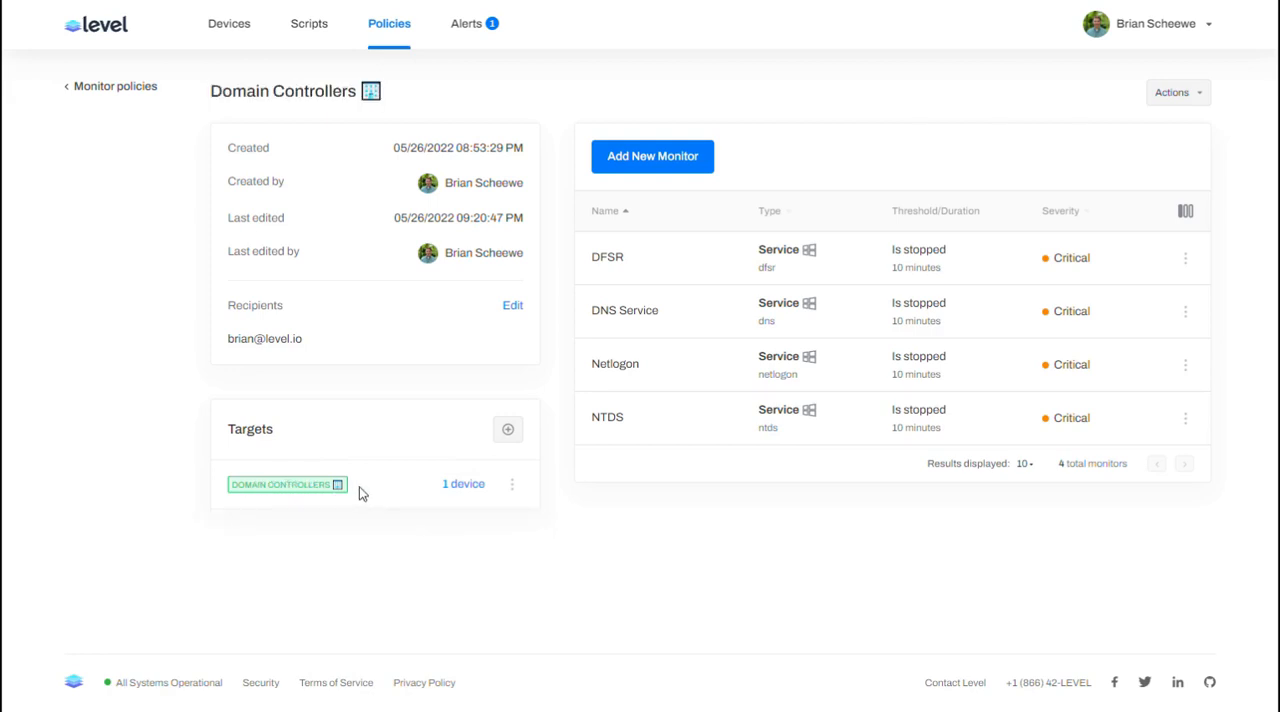
click(464, 484)
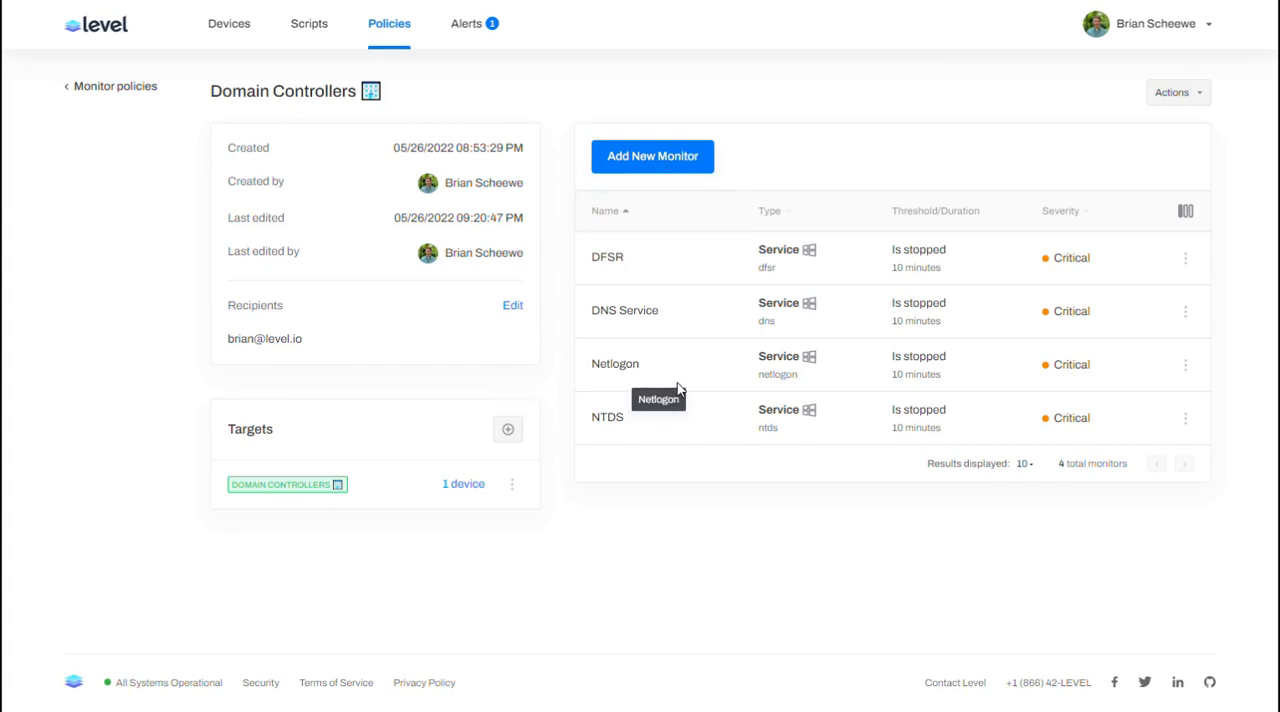
Step: Start a new monitor for the policy, review the available monitor types, and close the form without adding it
click(659, 162)
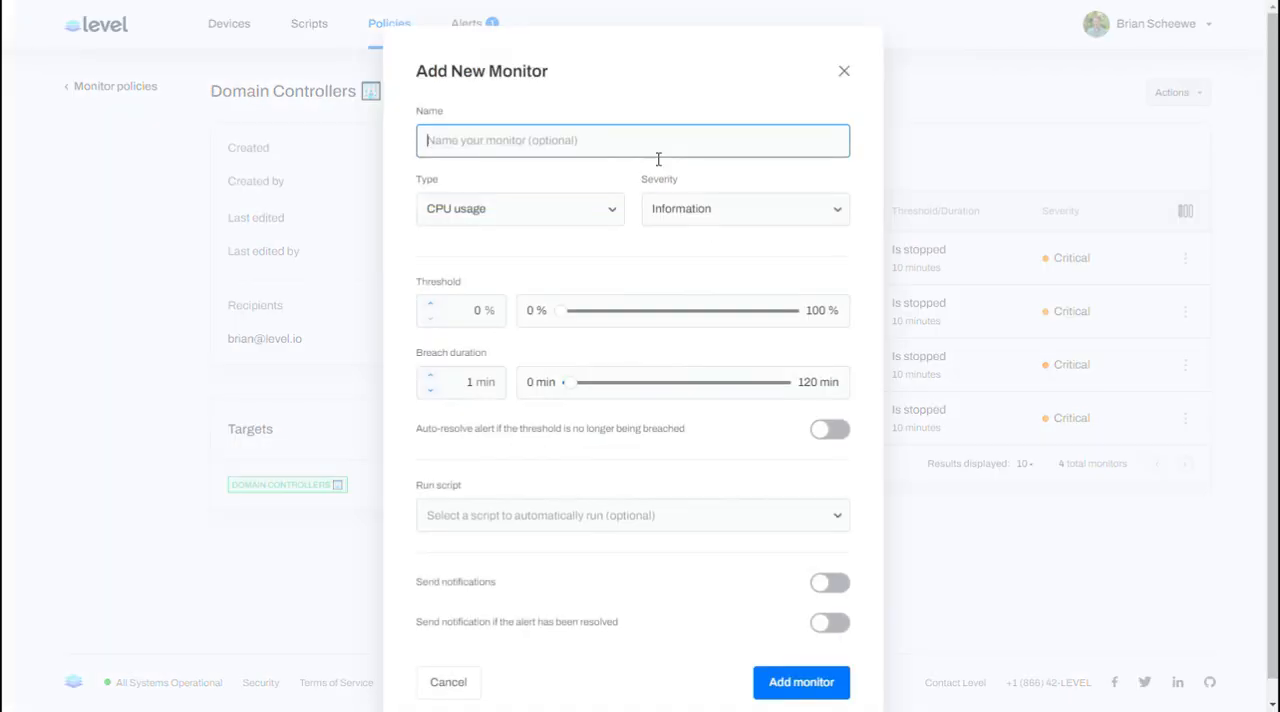
click(507, 216)
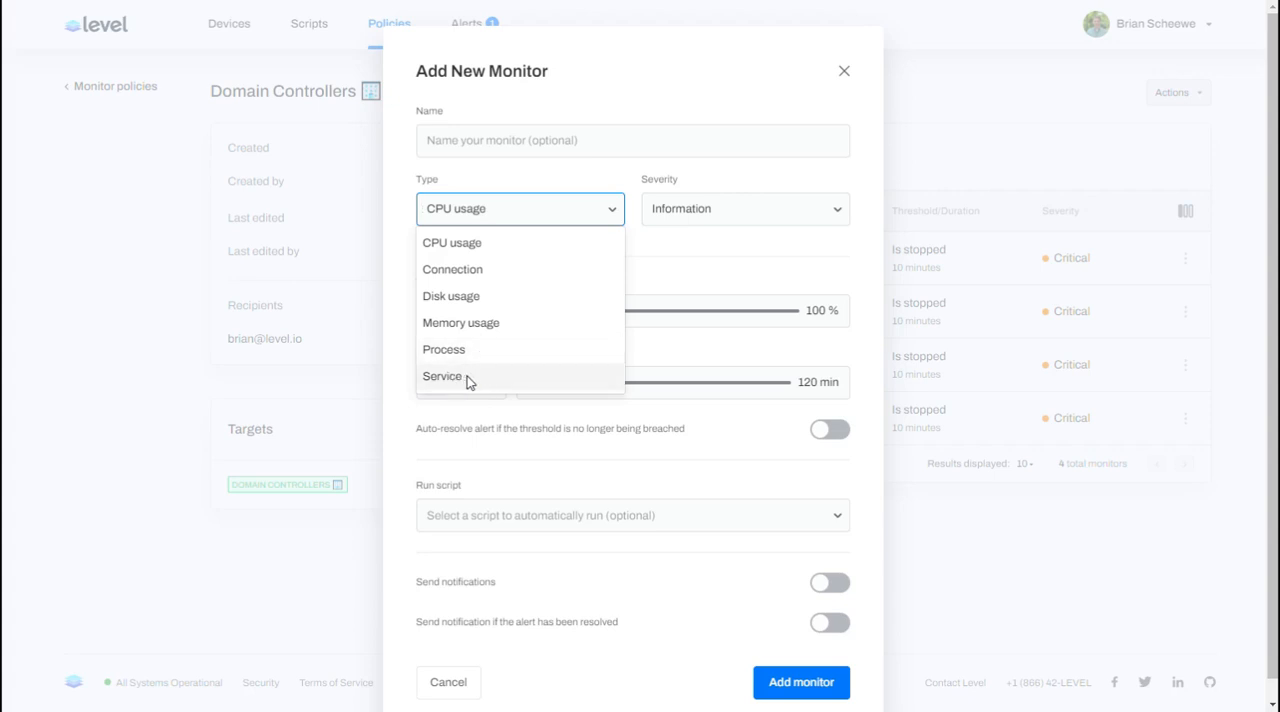
click(844, 72)
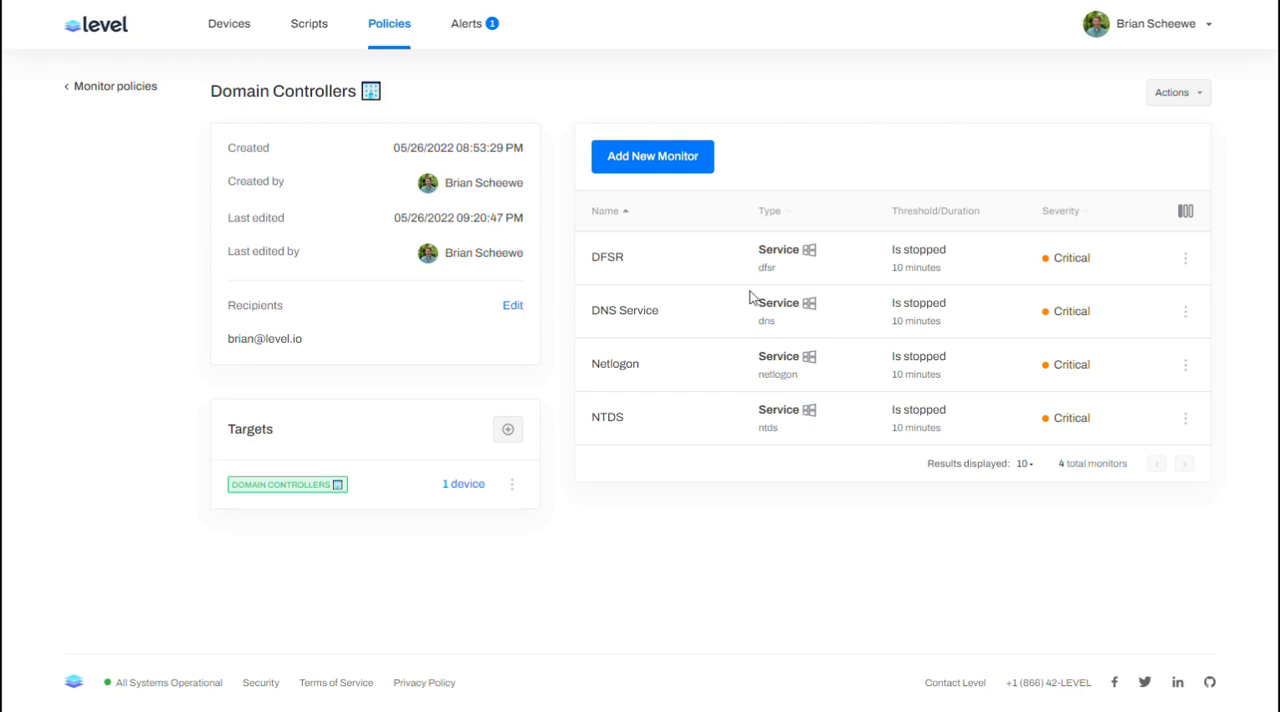
Step: Open the DFSR monitor for editing and review its severity choices, type choices and service name
click(1185, 258)
click(1236, 283)
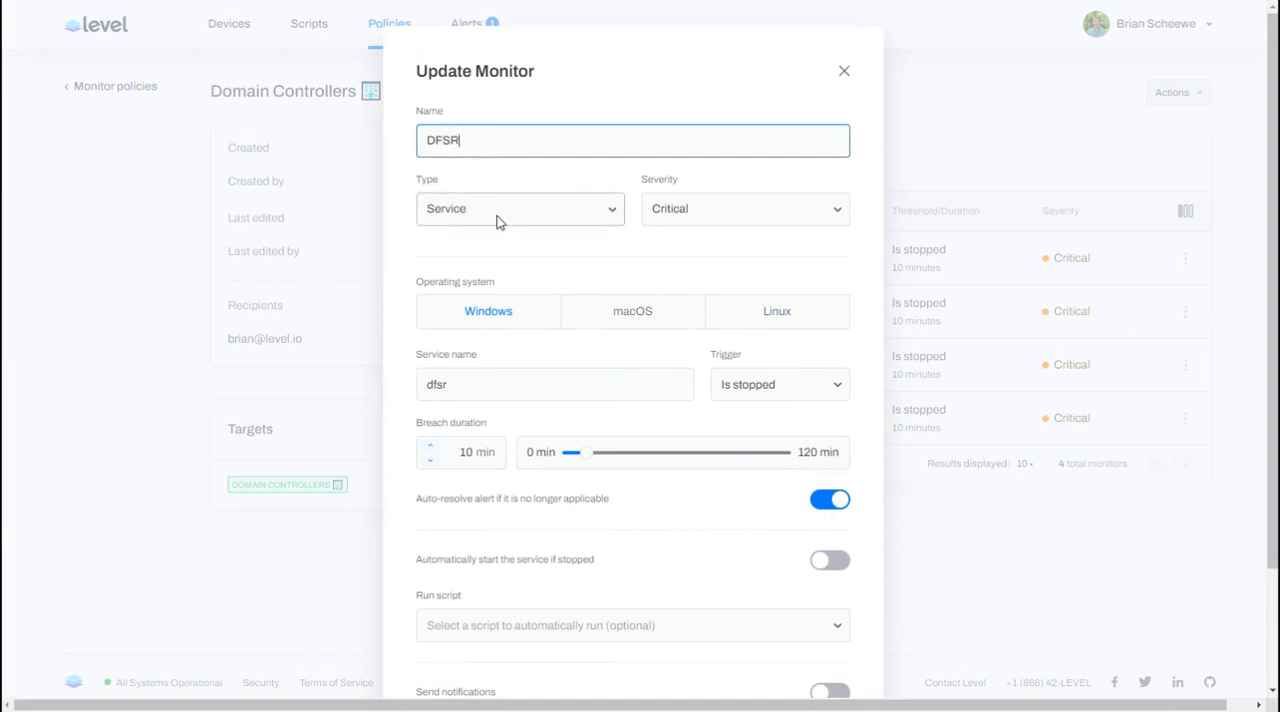
click(710, 218)
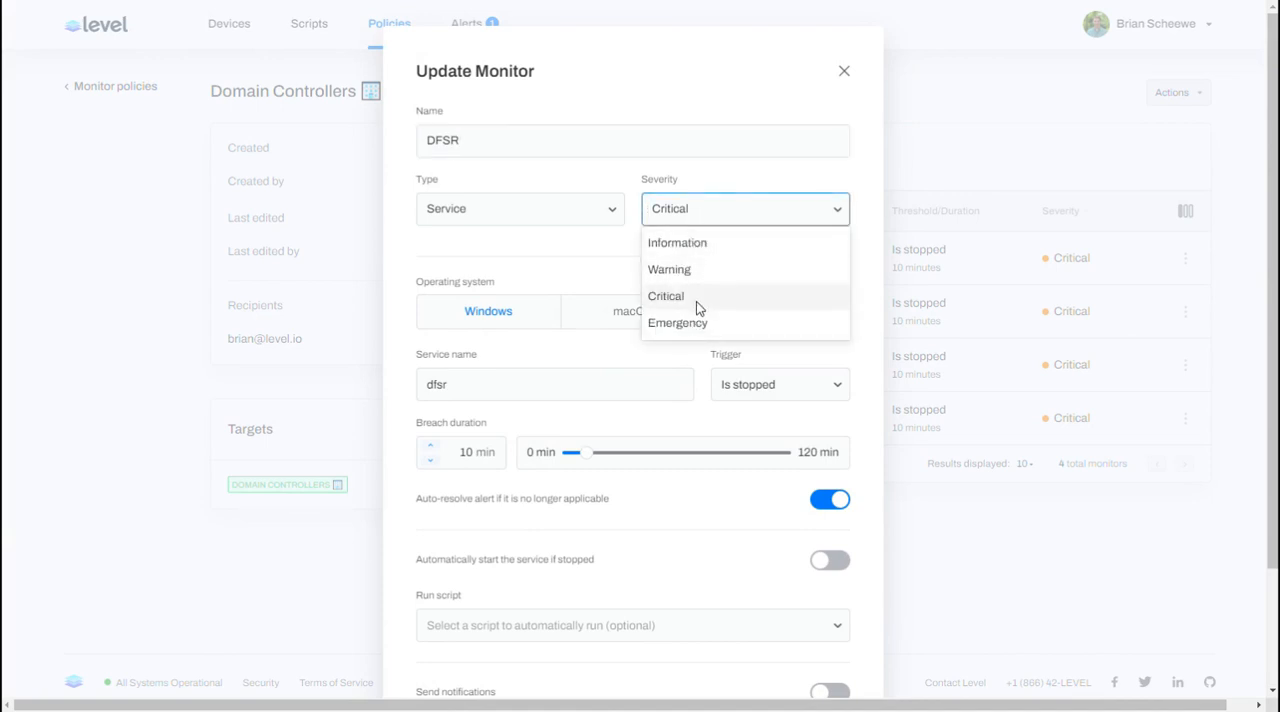
click(731, 181)
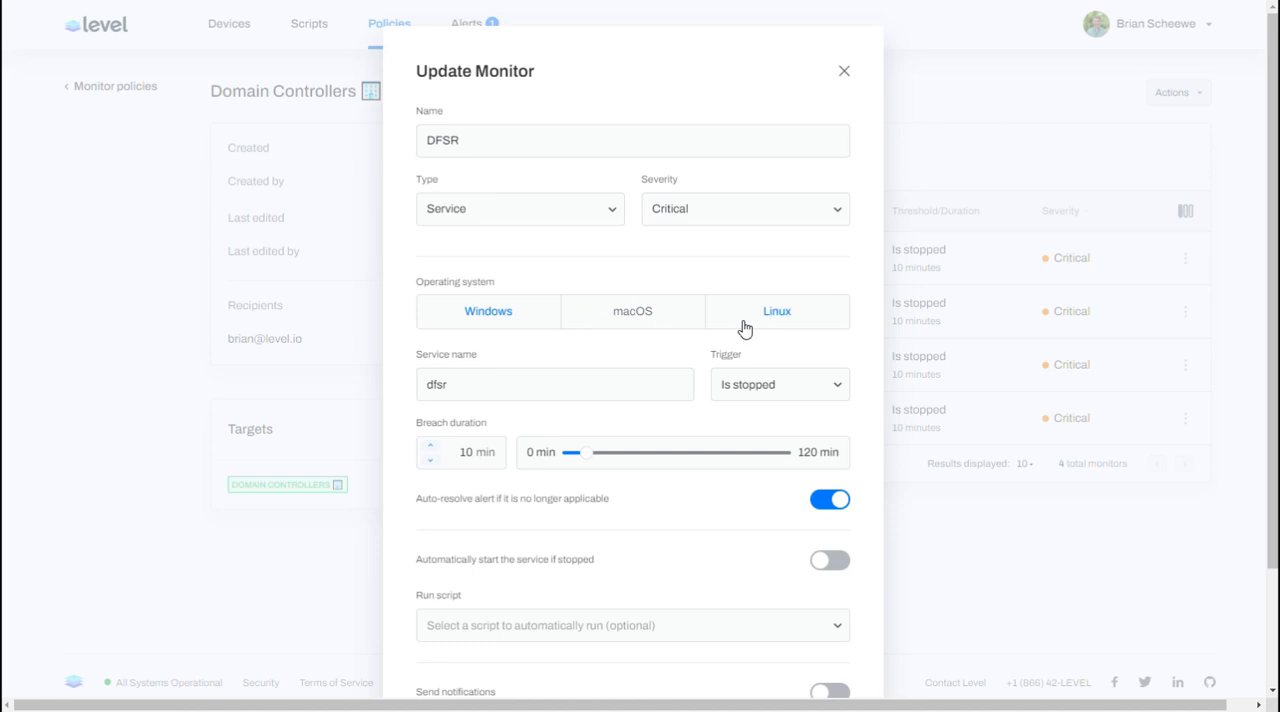
click(596, 211)
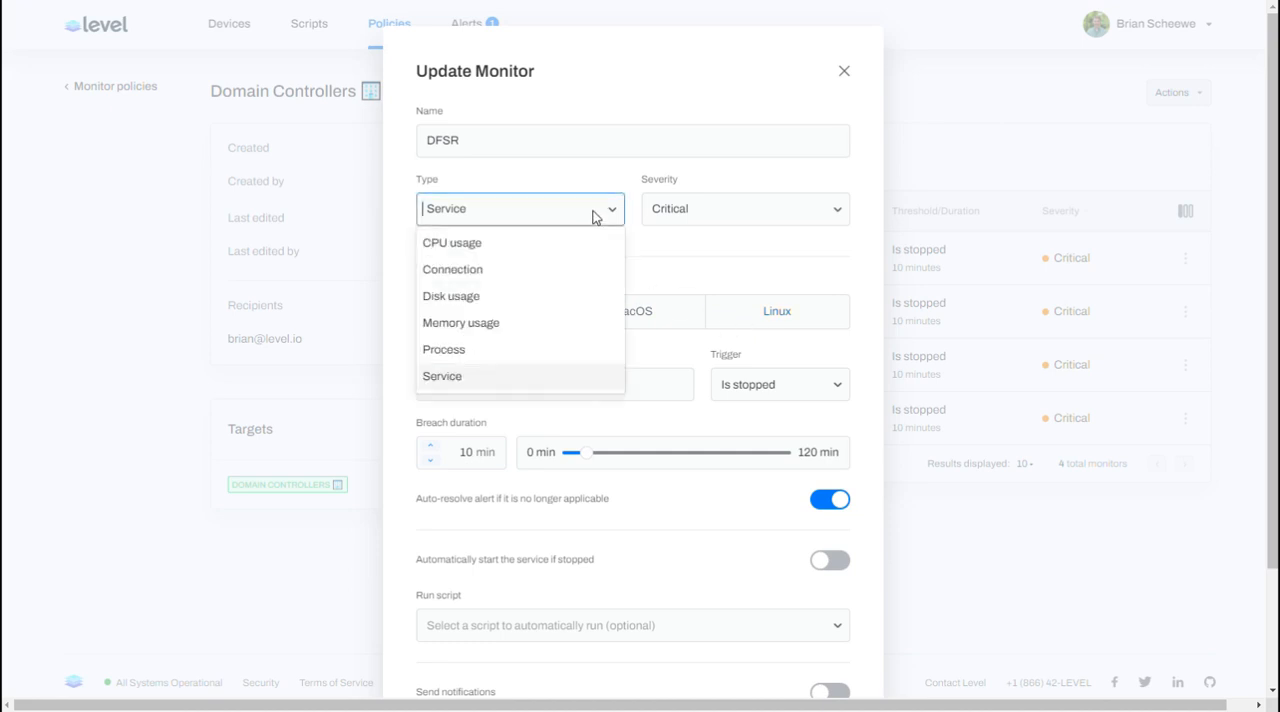
click(568, 188)
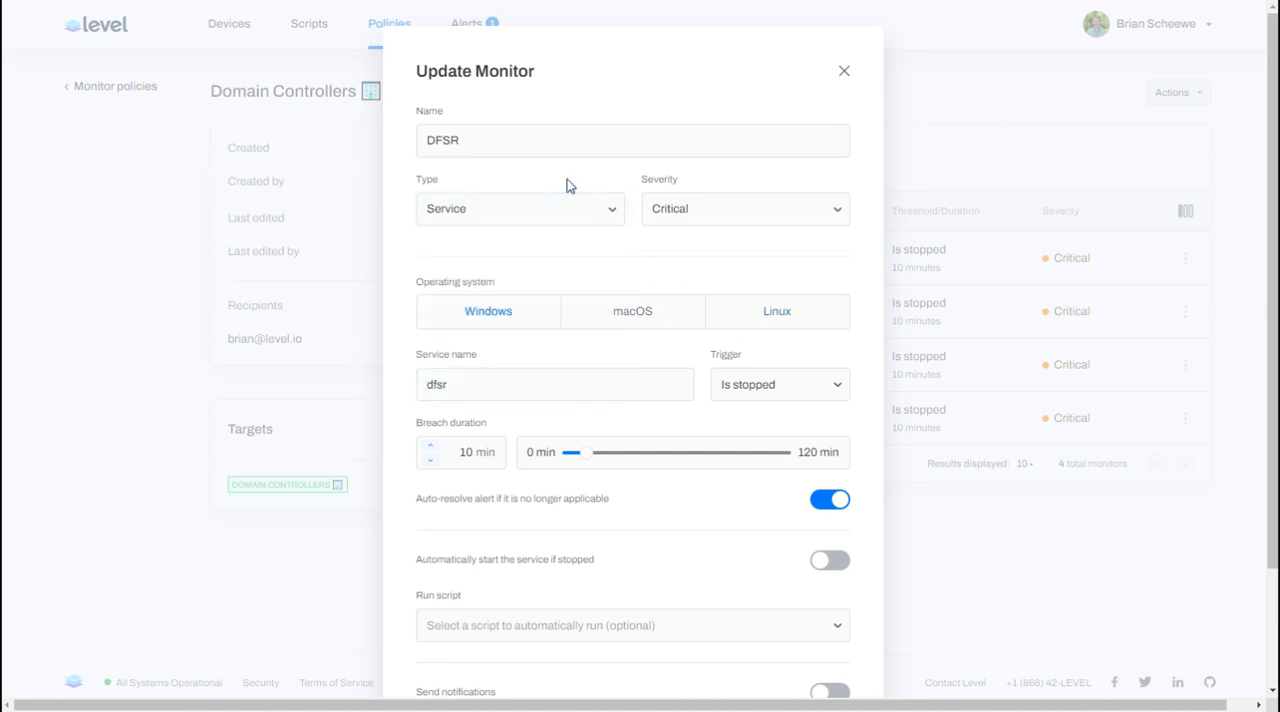
double_click(479, 385)
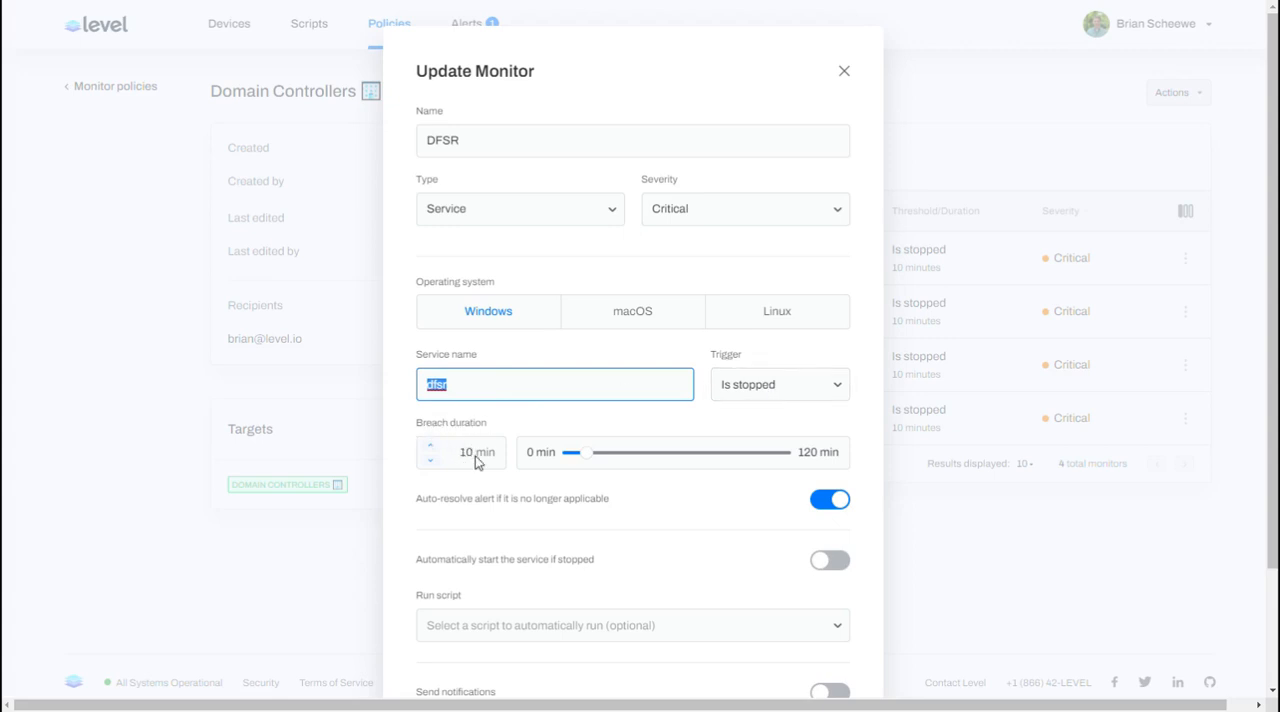
Step: Try the DFSR monitor's auto-resolve and automatic service start switches, returning each to its original setting
scroll(600, 480, down, 1)
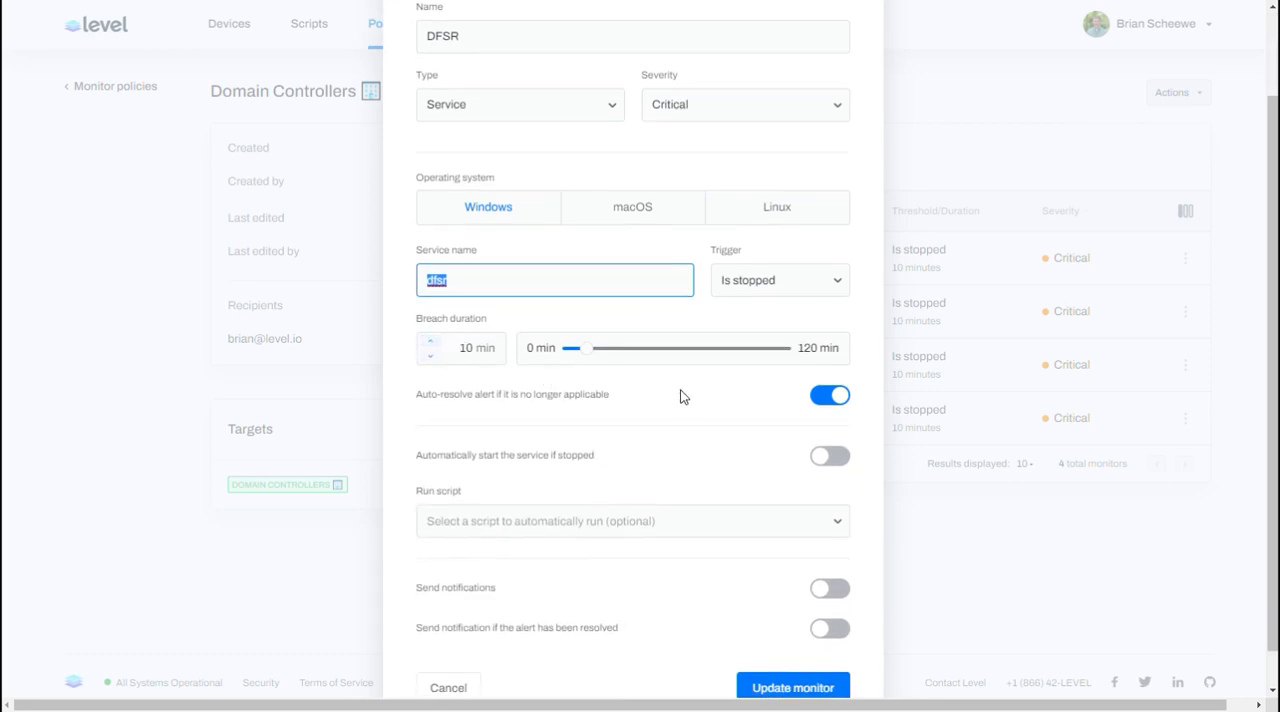
click(815, 399)
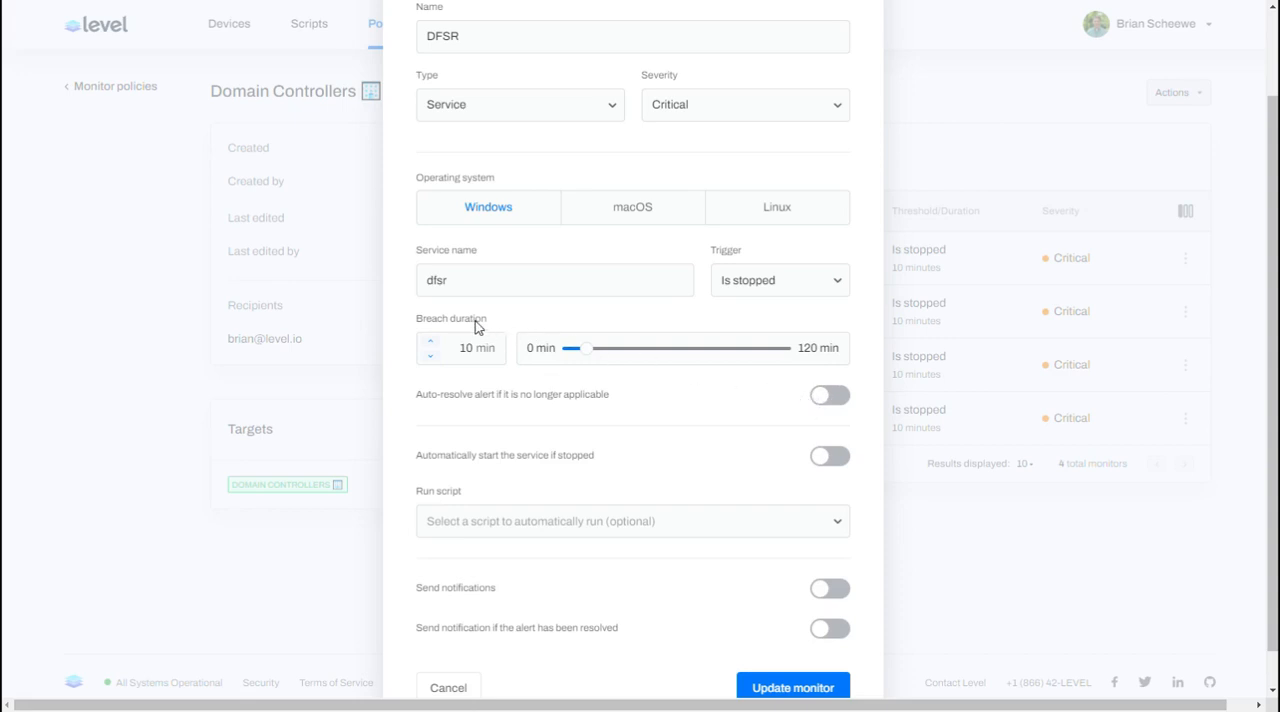
click(830, 402)
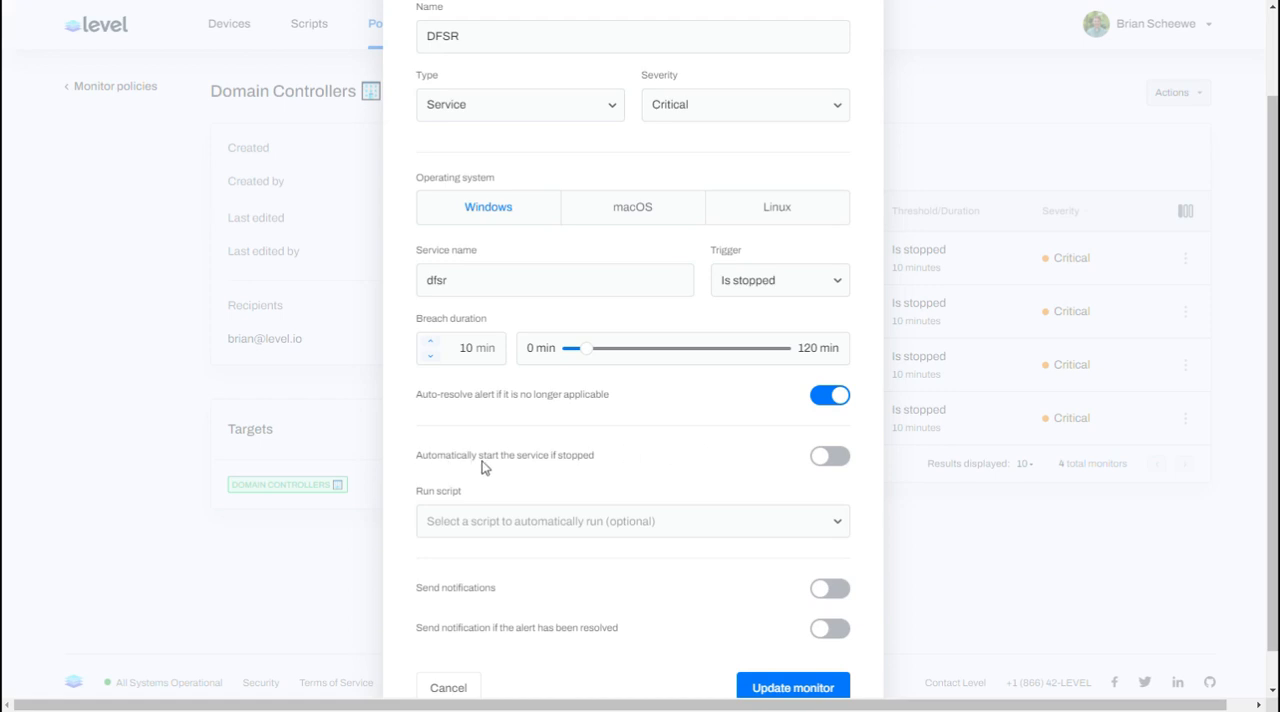
click(839, 463)
click(826, 459)
Step: Try the DFSR monitor as a Disk usage type running the Windows Disk Cleanup script, and cancel without saving
click(528, 107)
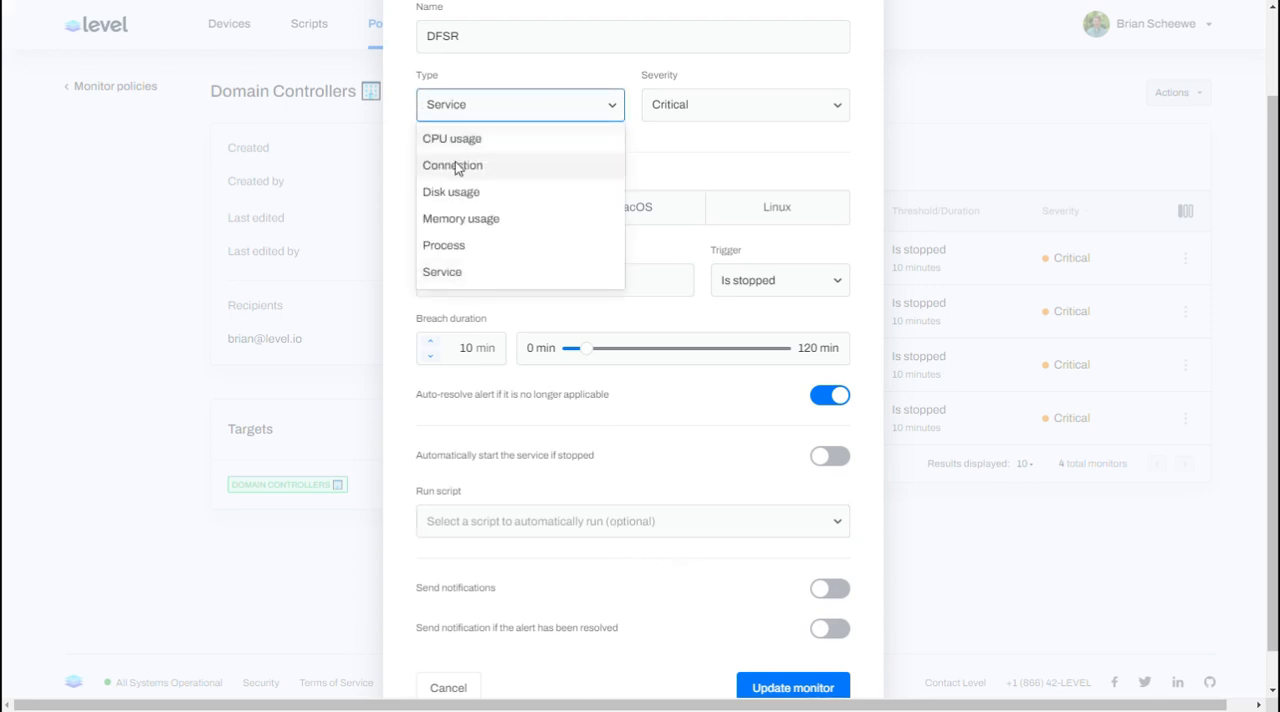
click(451, 193)
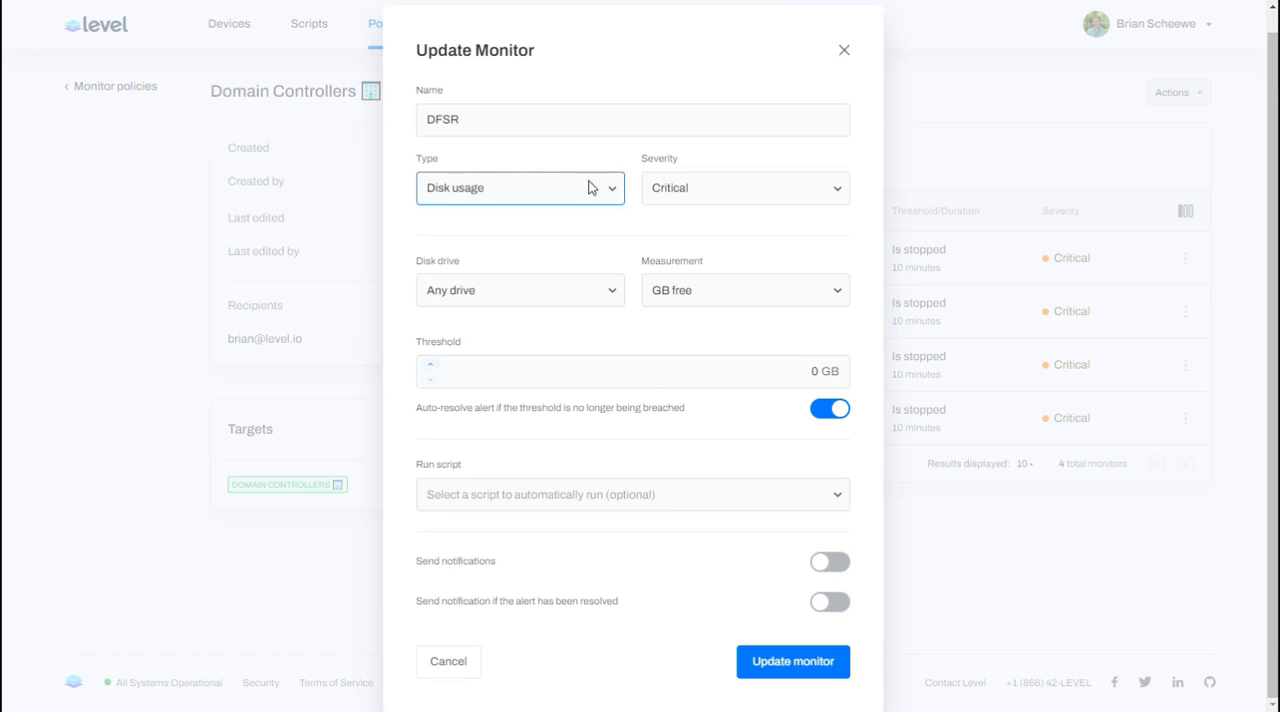
click(586, 494)
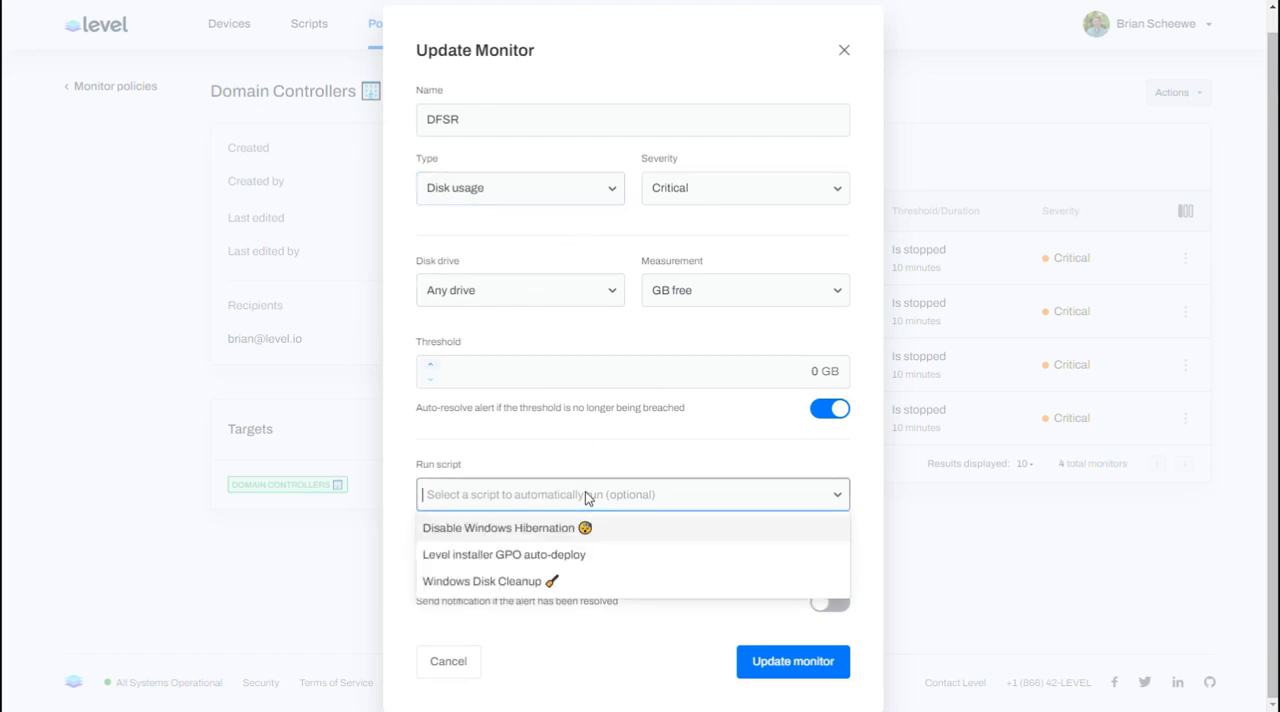
click(498, 583)
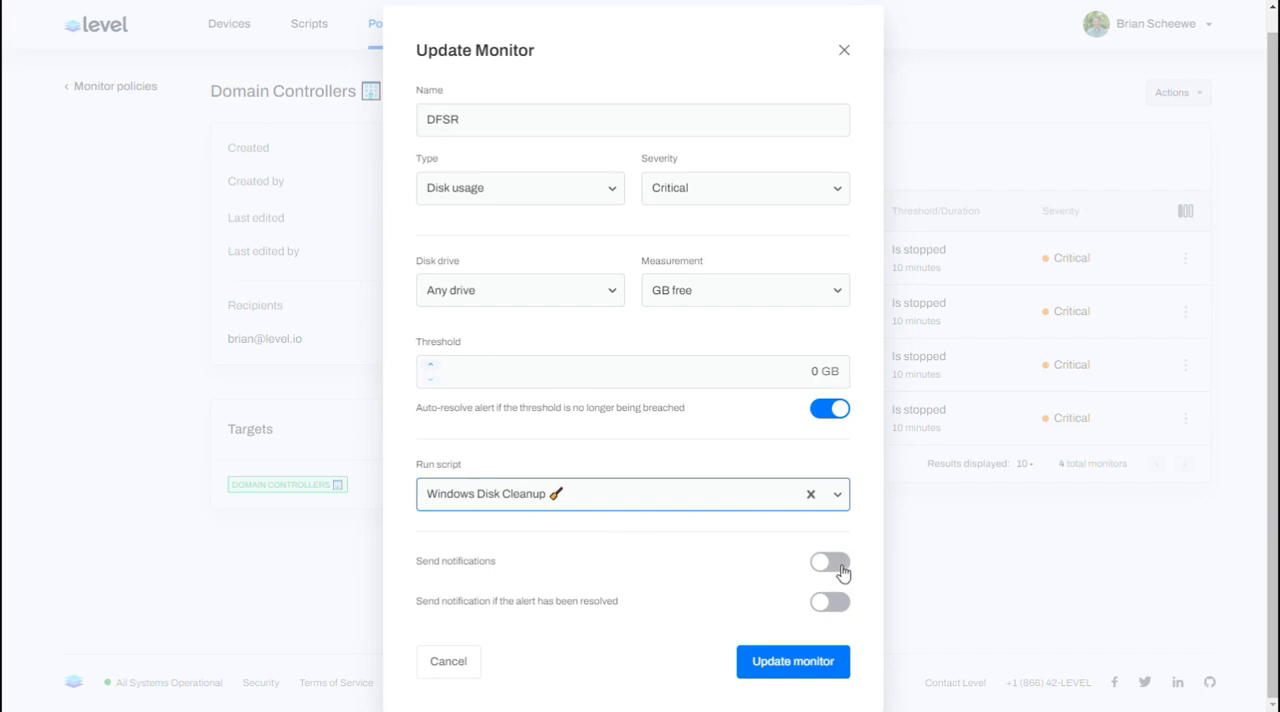
click(290, 338)
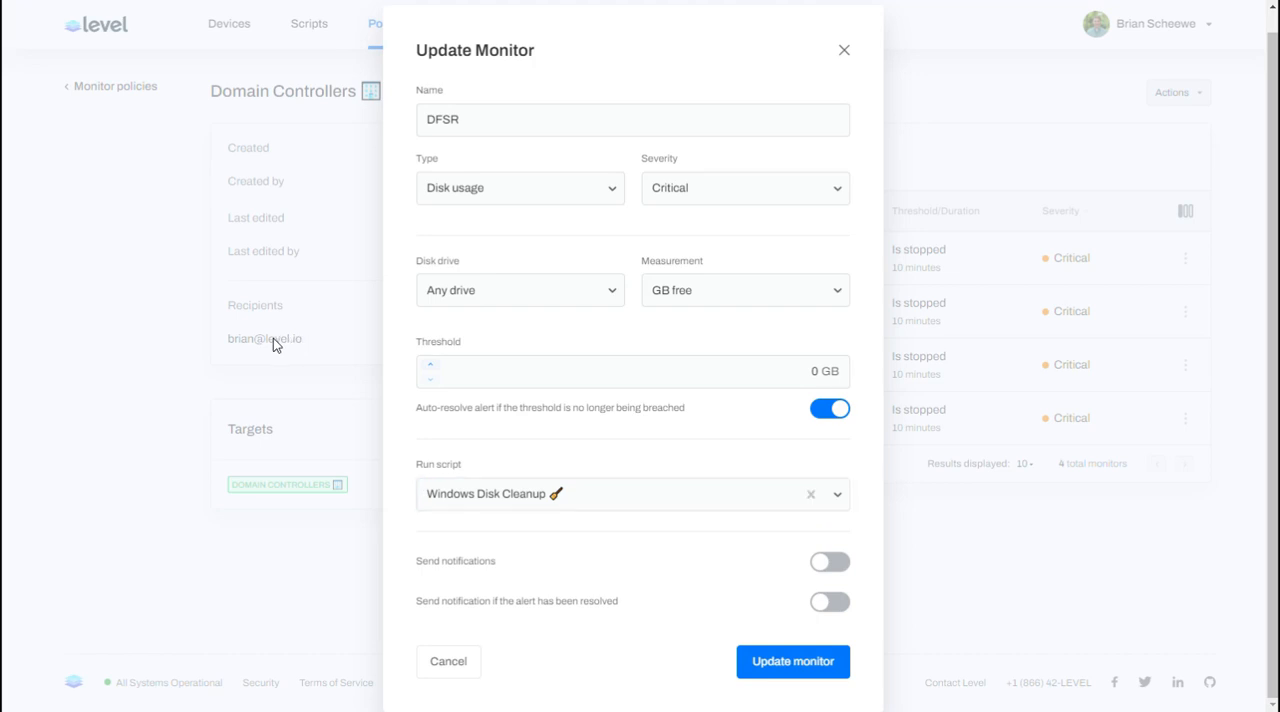
drag(277, 352, 616, 563)
click(614, 560)
click(459, 670)
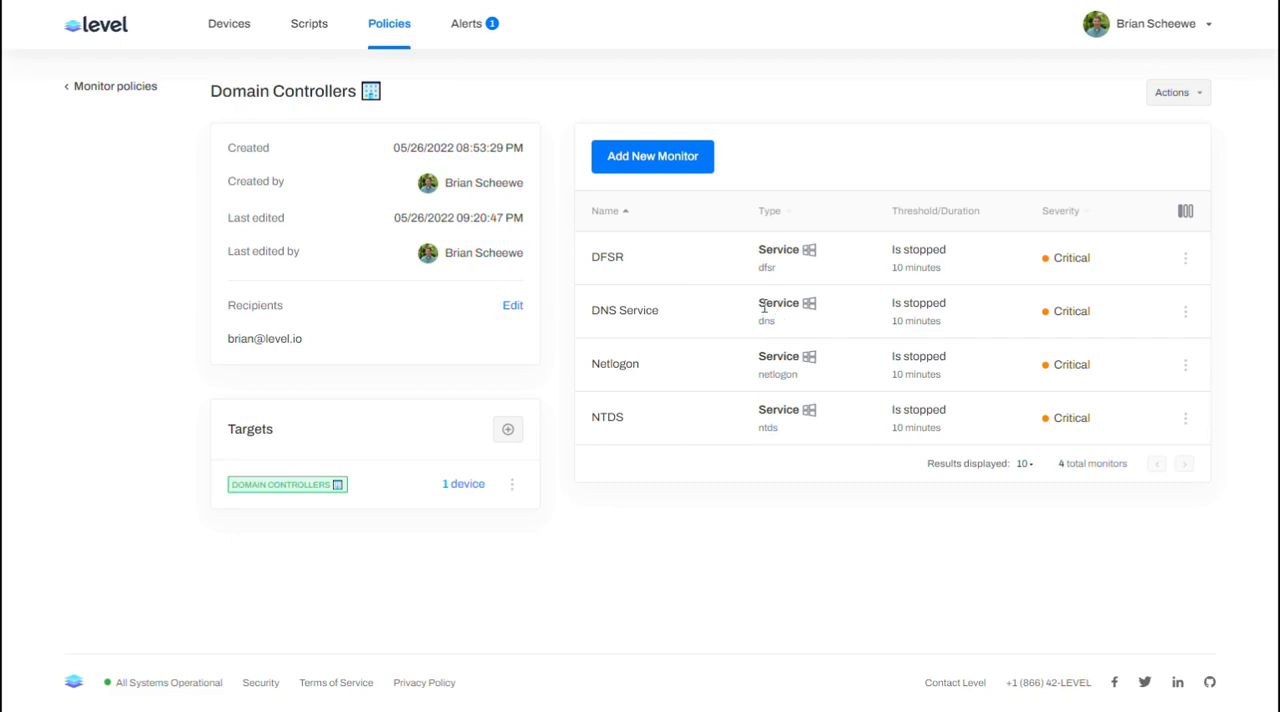
Step: Set the DNS Service monitor's breach duration to 0 minutes and save the monitor
drag(596, 310, 670, 318)
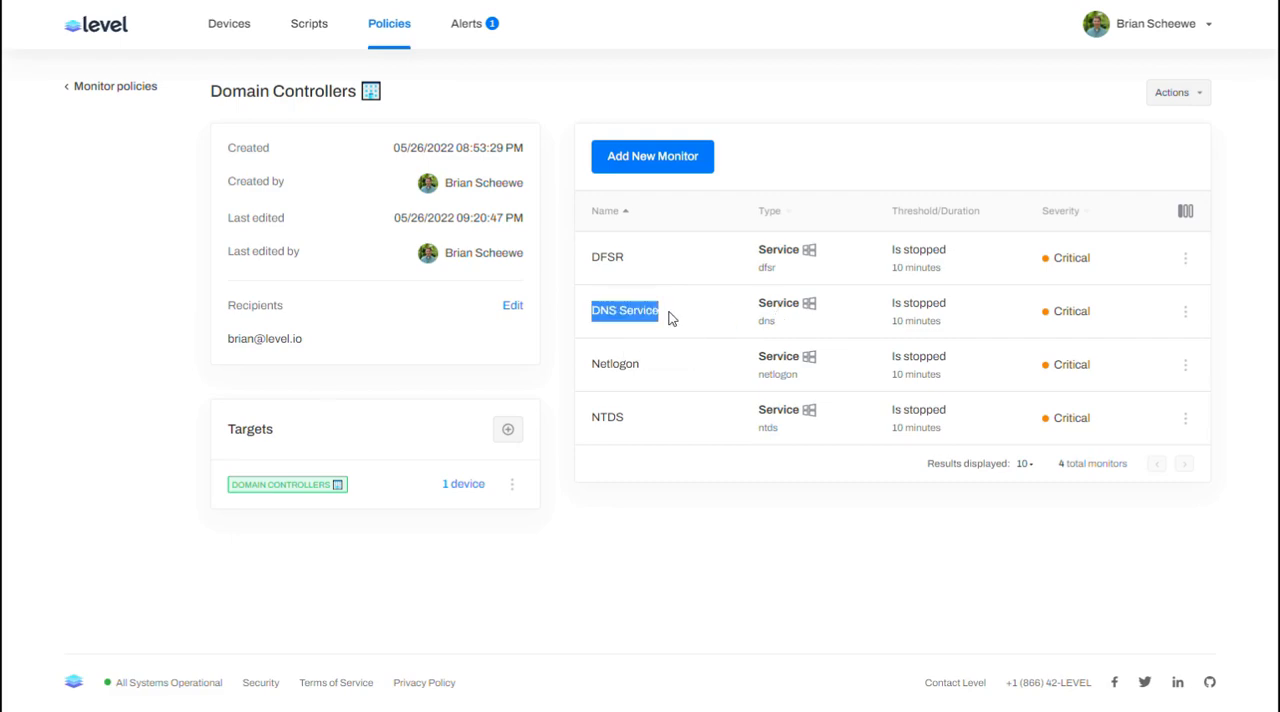
click(1184, 313)
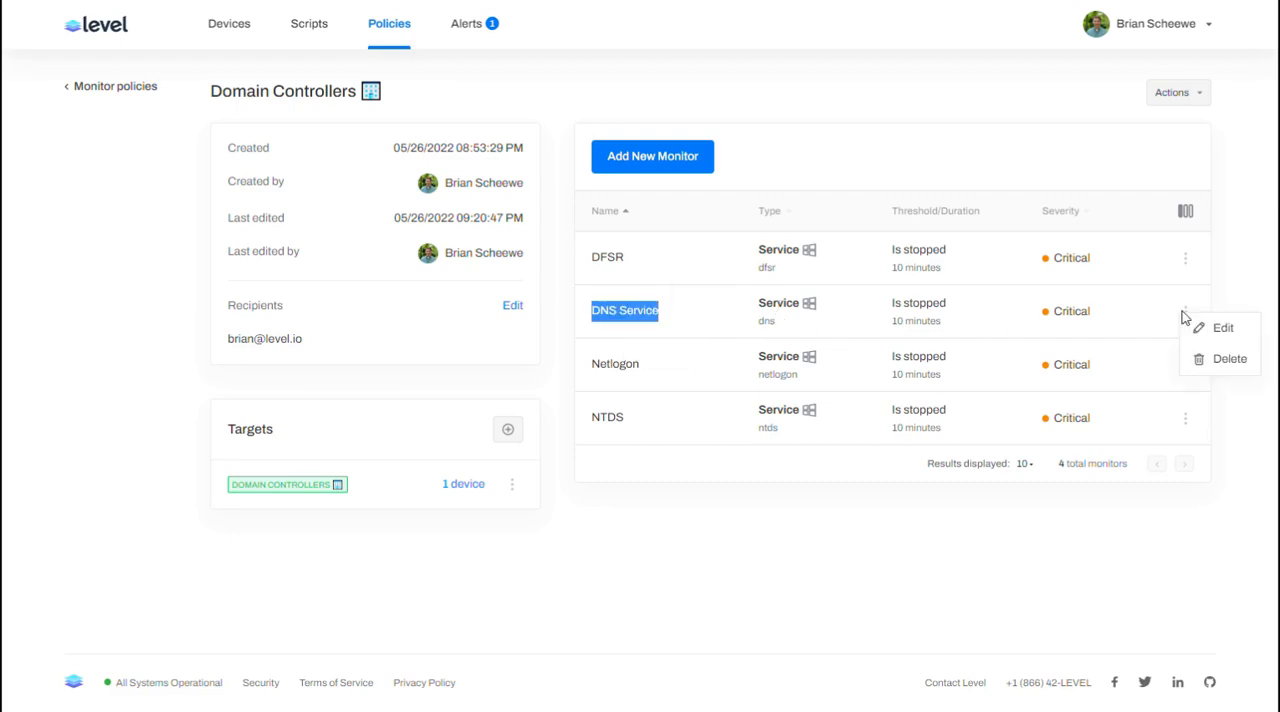
click(1200, 327)
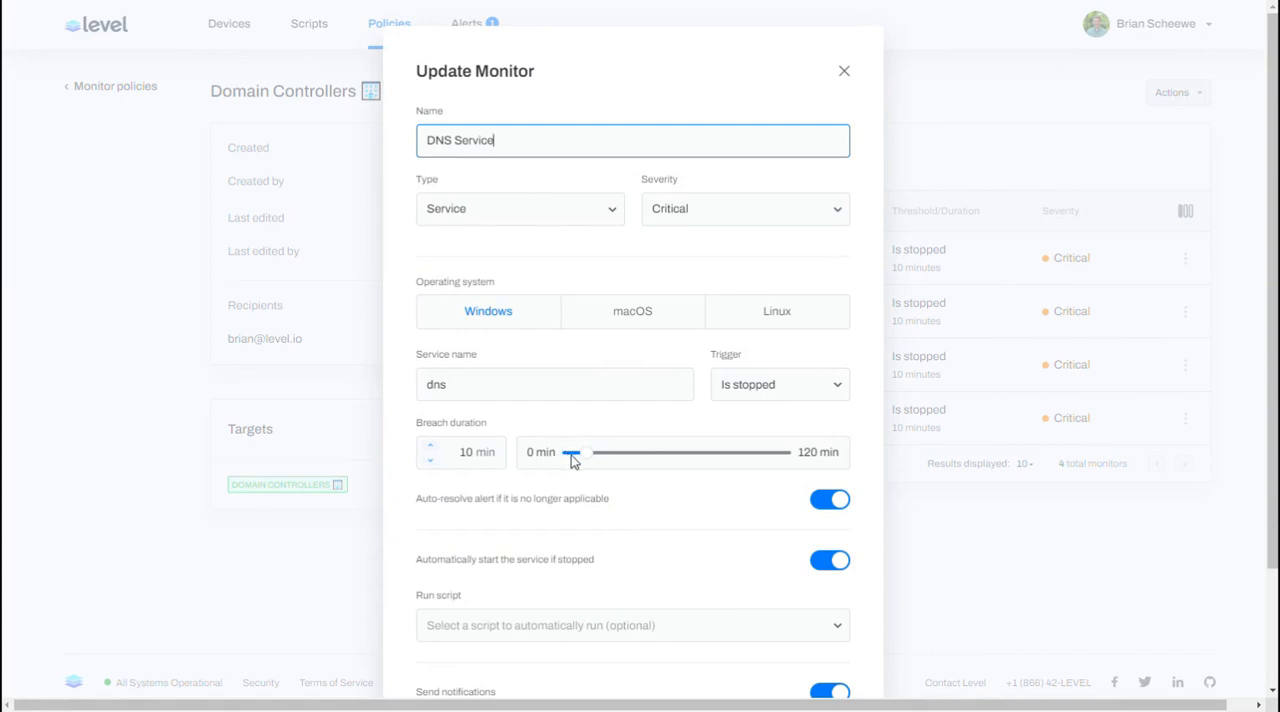
drag(589, 454, 547, 456)
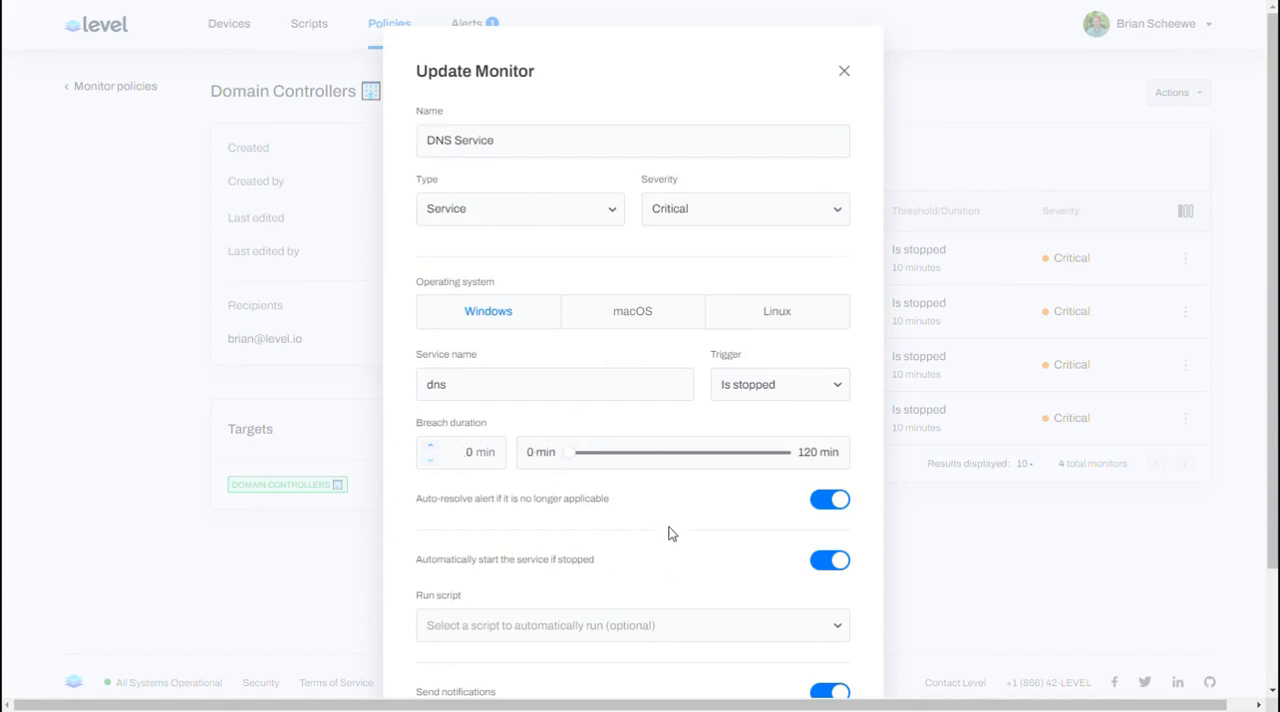
scroll(922, 587, down, 1)
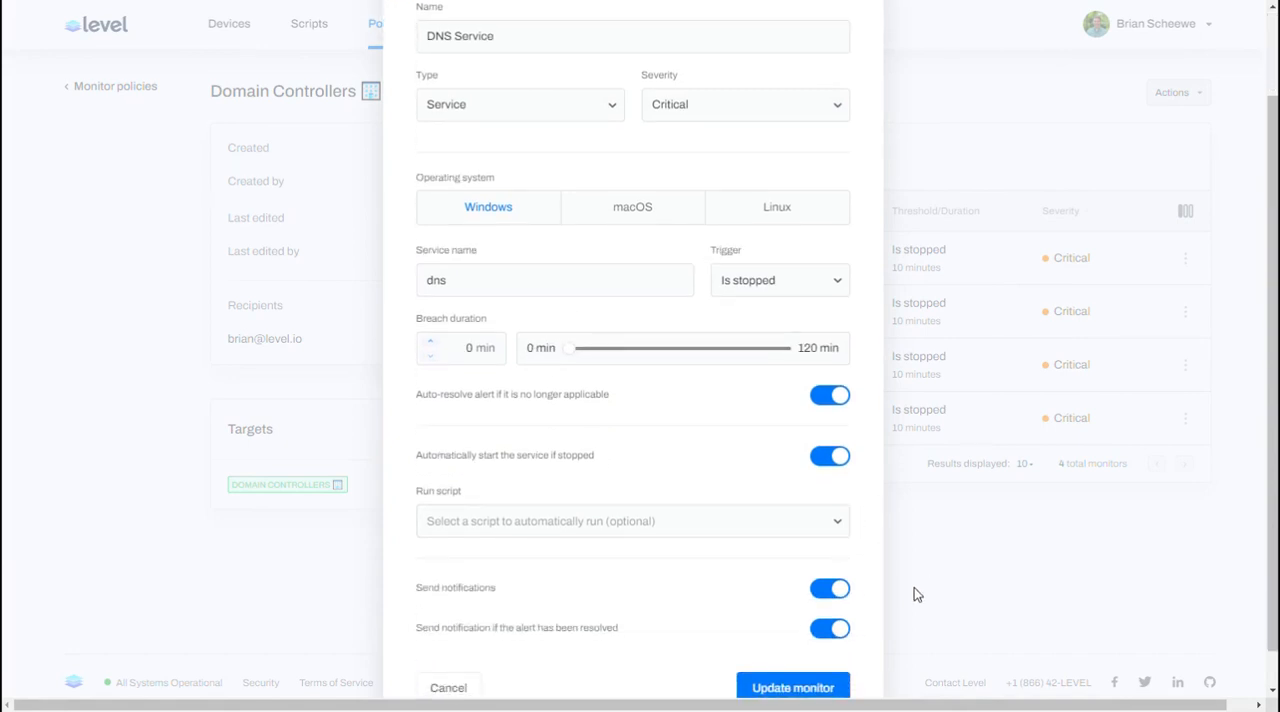
click(791, 688)
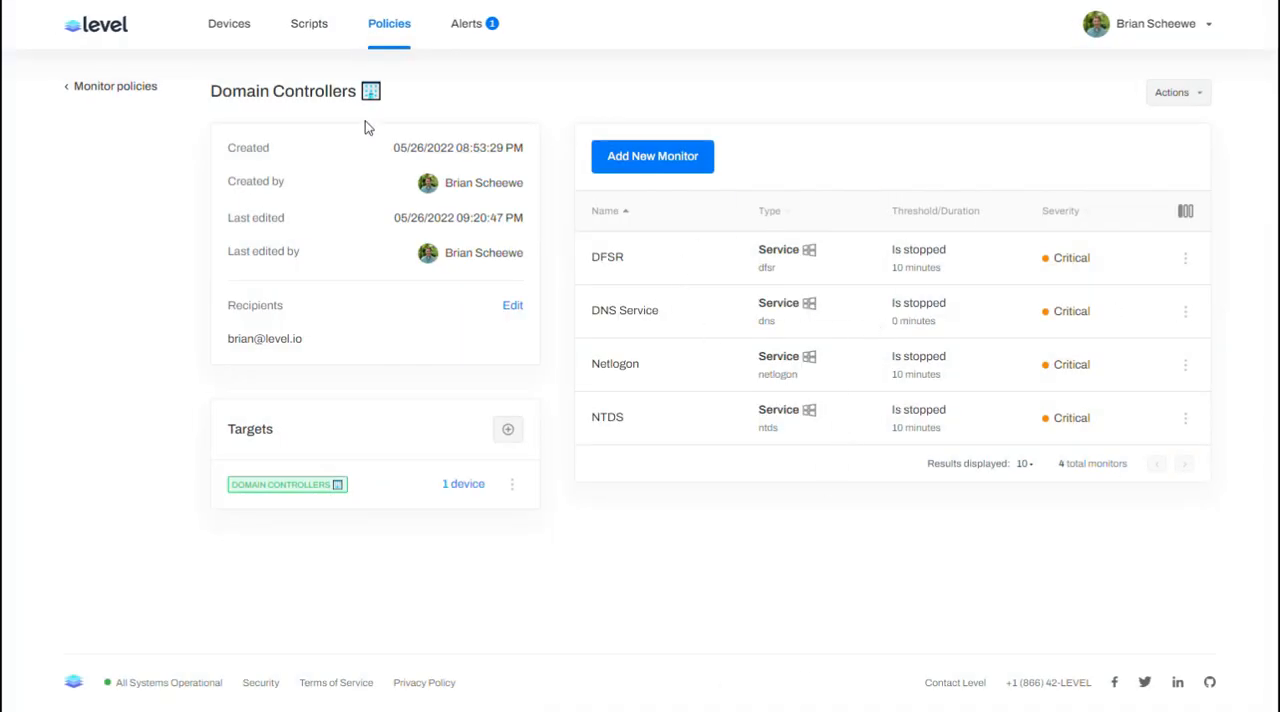
Step: Go from the policy's Domain Controllers target to its matching device, Server, and show that device's services
click(466, 487)
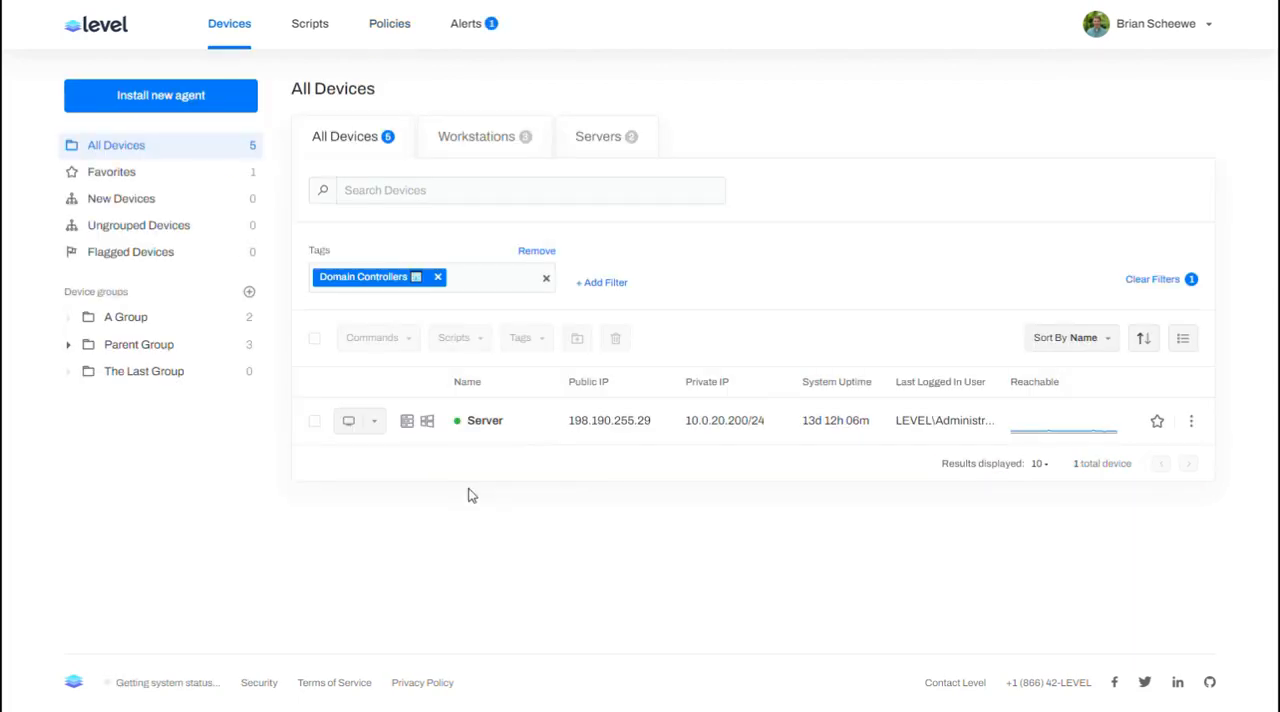
click(486, 423)
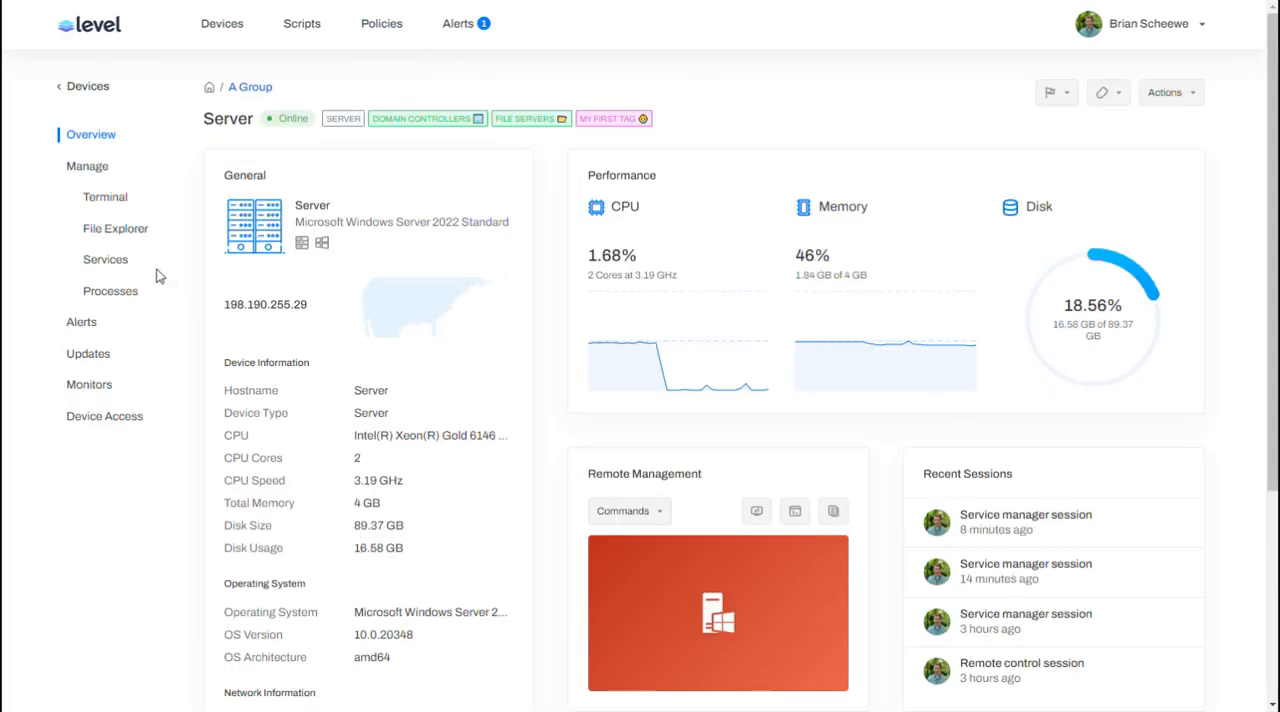
scroll(100, 245, down, 2)
click(105, 153)
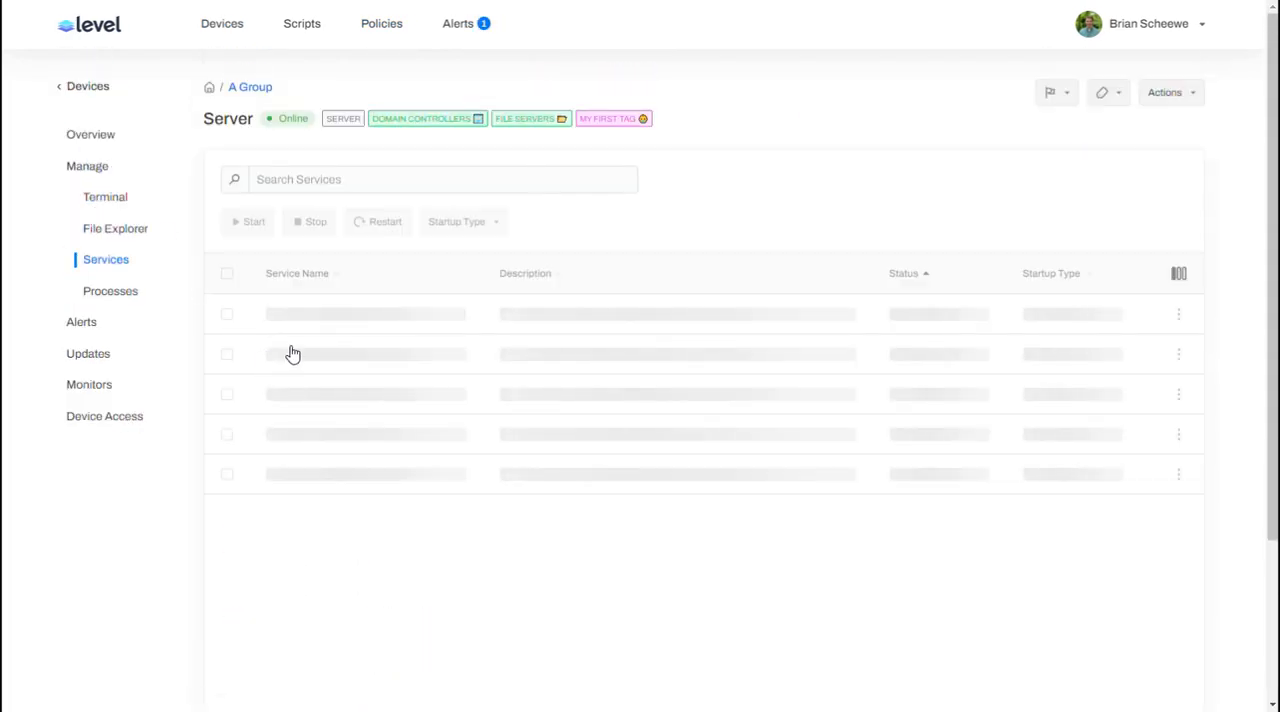
Step: Search the services for dns, stop the DNS Server service, and review the active alerts
click(306, 179)
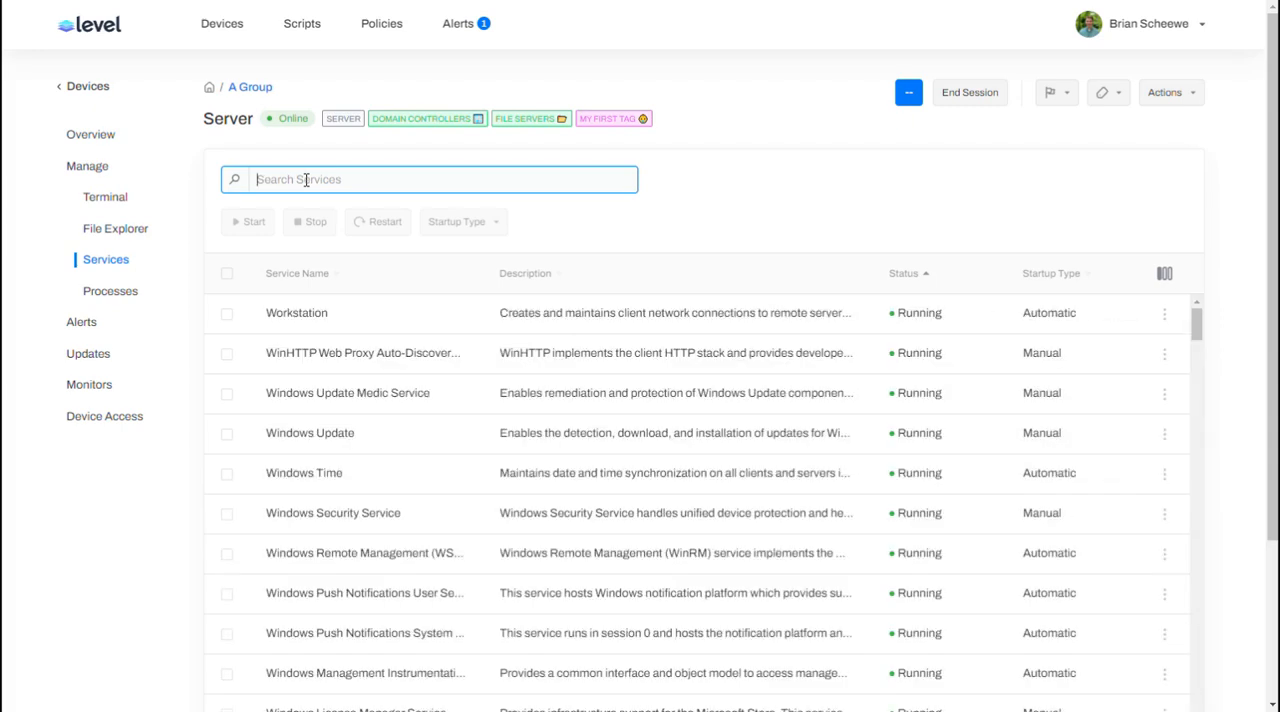
text(dns)
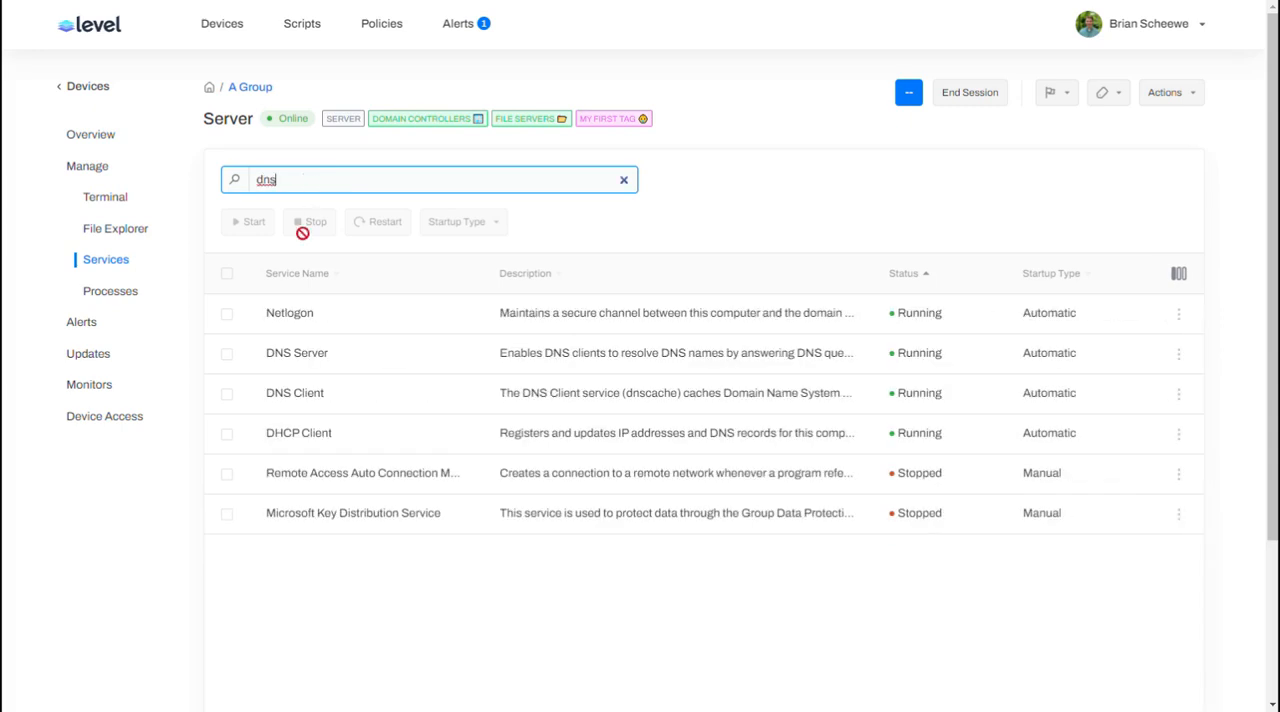
click(227, 355)
click(310, 223)
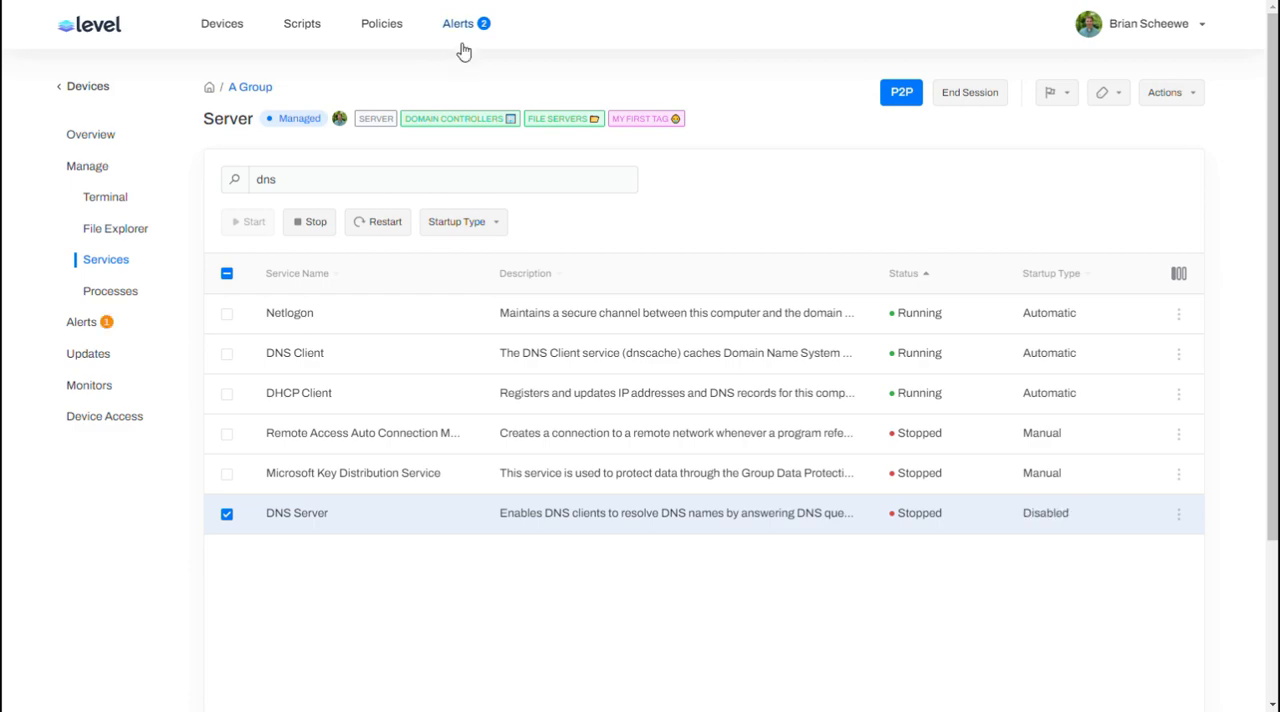
click(458, 31)
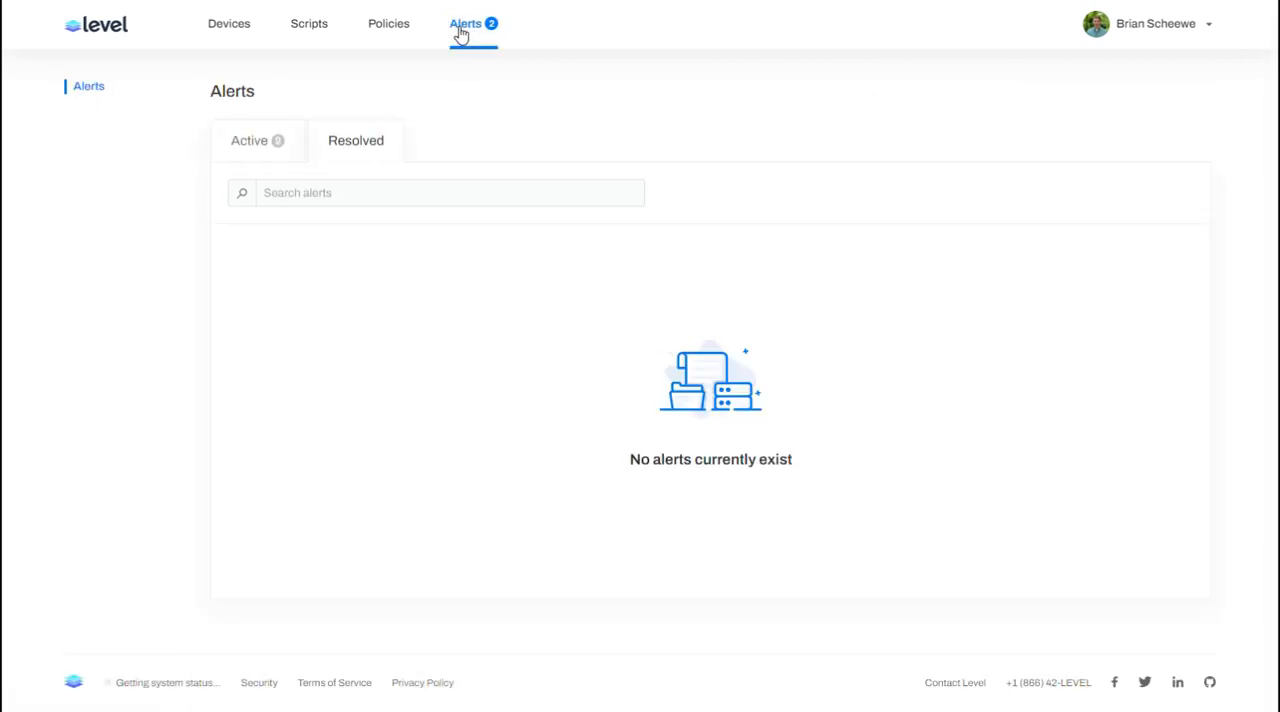
click(238, 146)
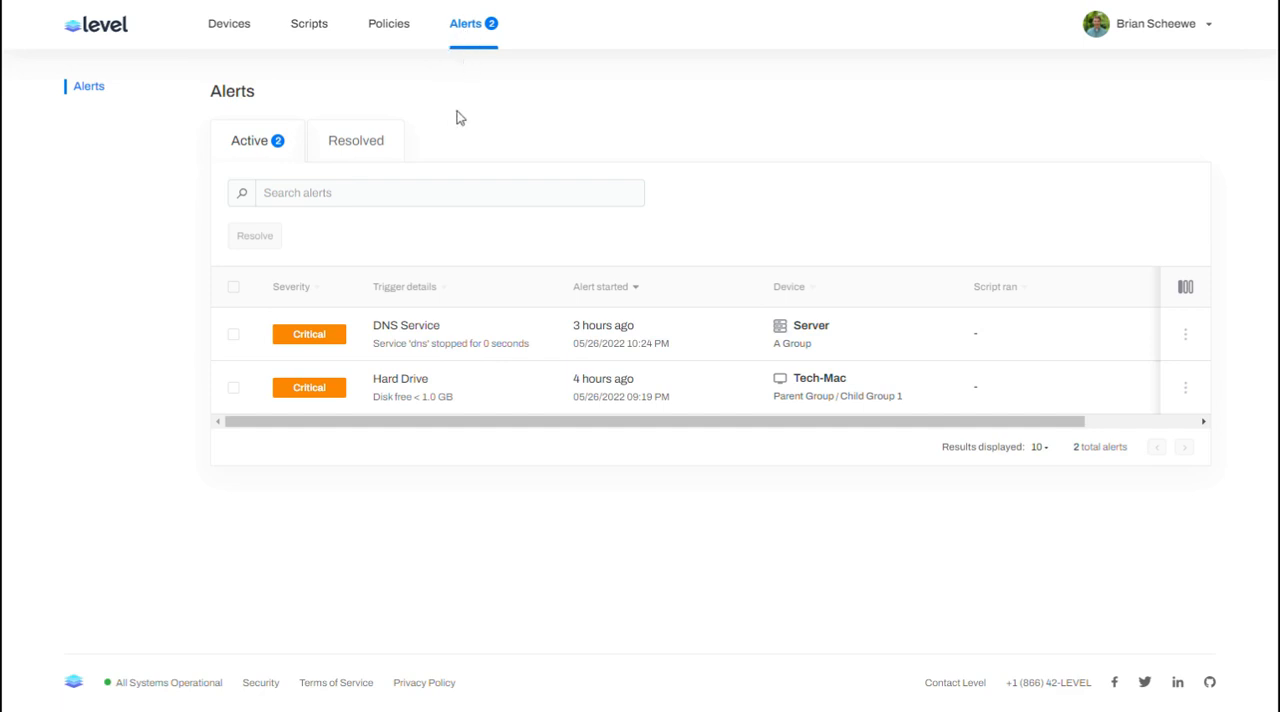
Step: Return to the Server device's services, find and start the DNS Server service, and check the active alerts
click(210, 27)
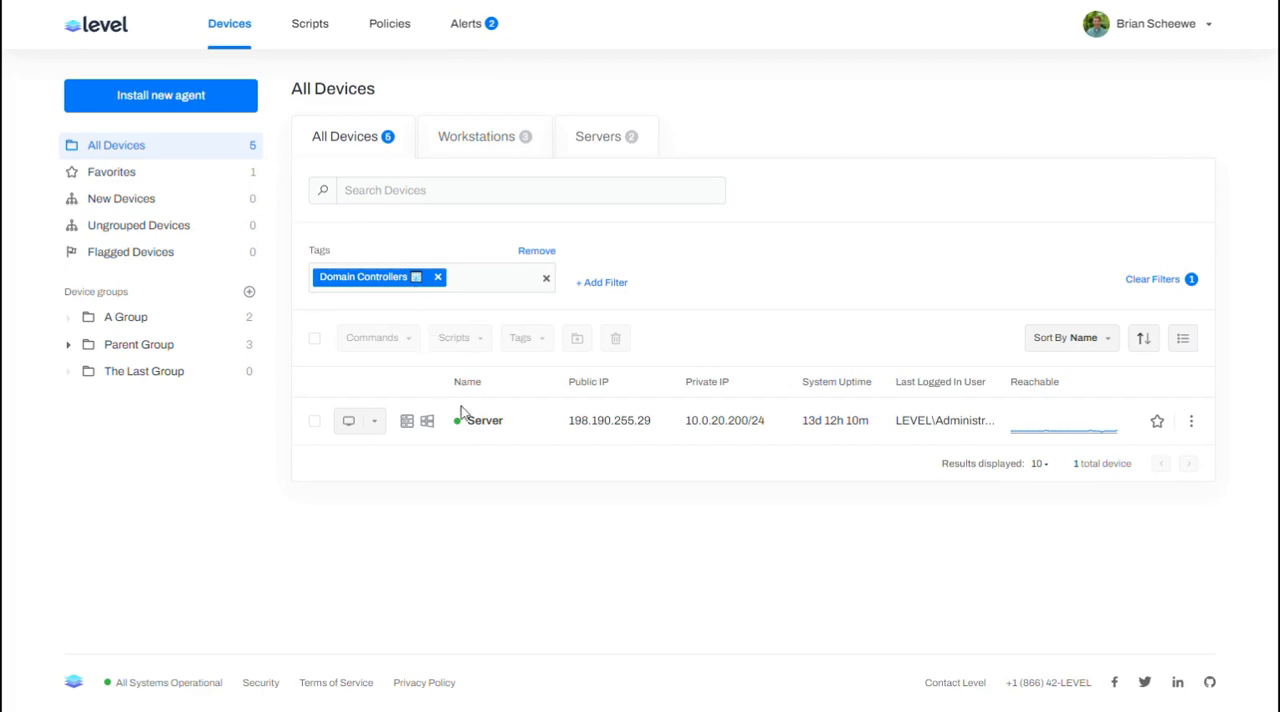
click(497, 425)
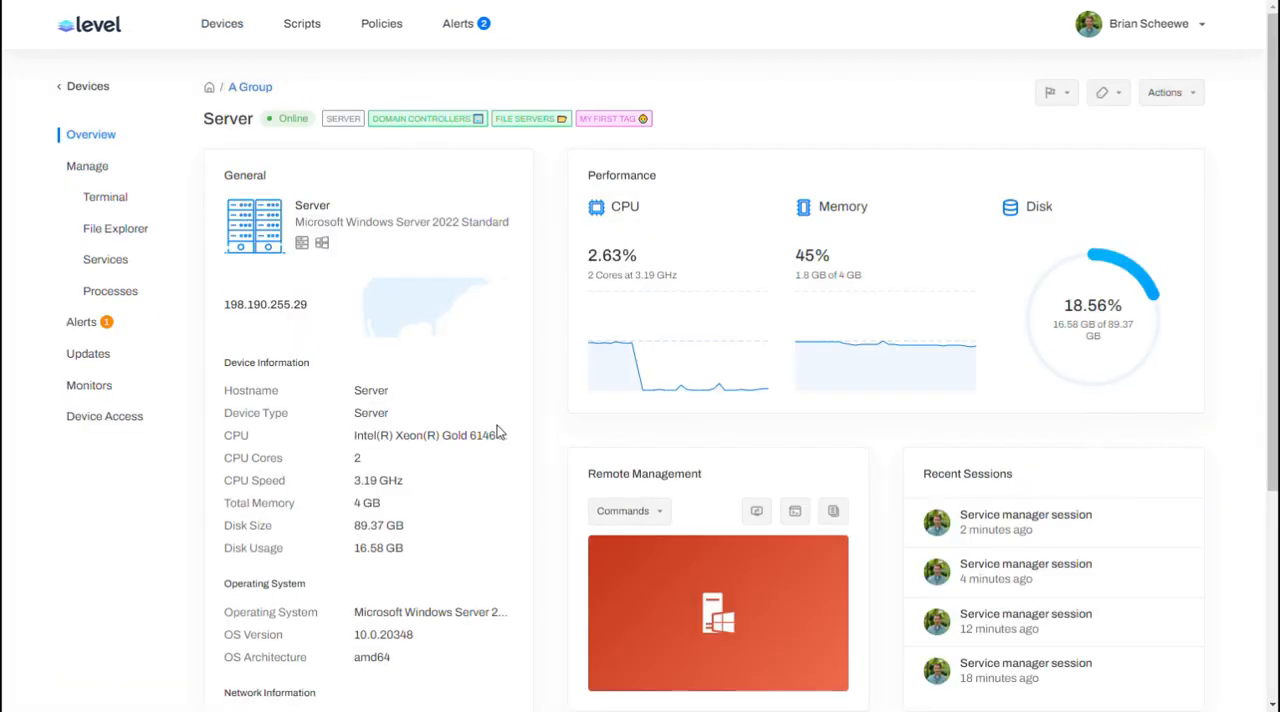
click(110, 262)
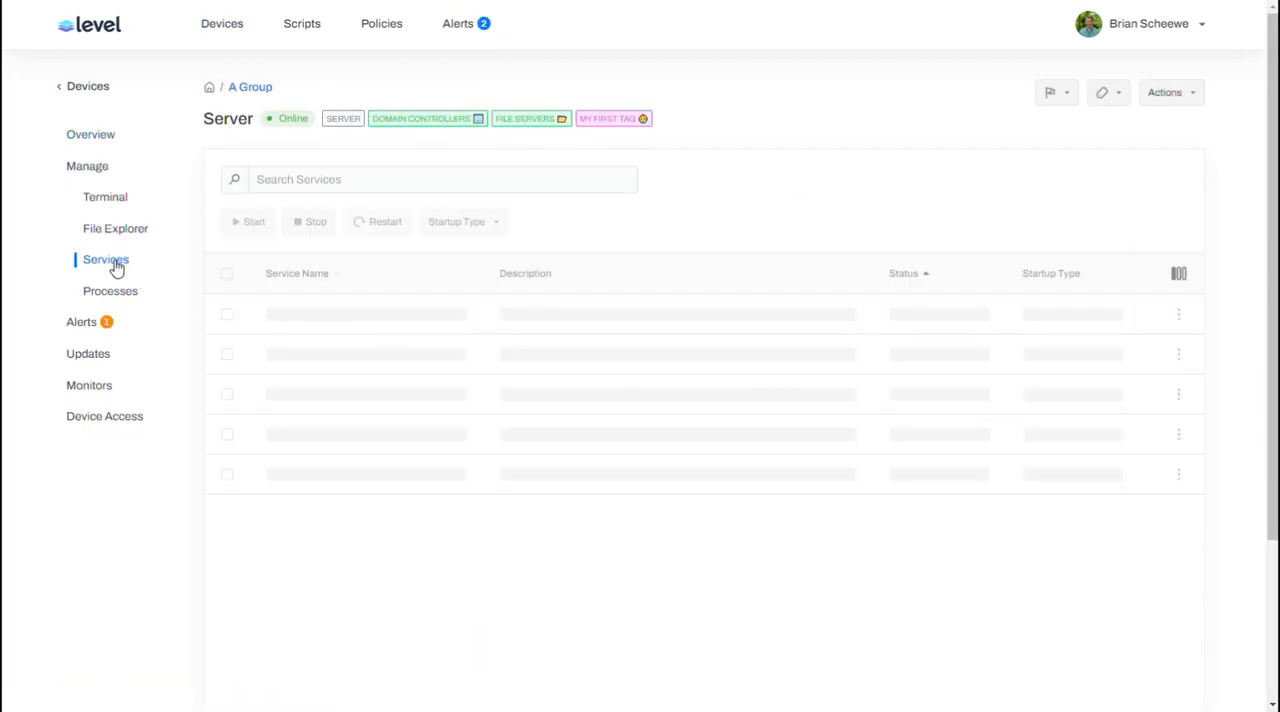
click(311, 183)
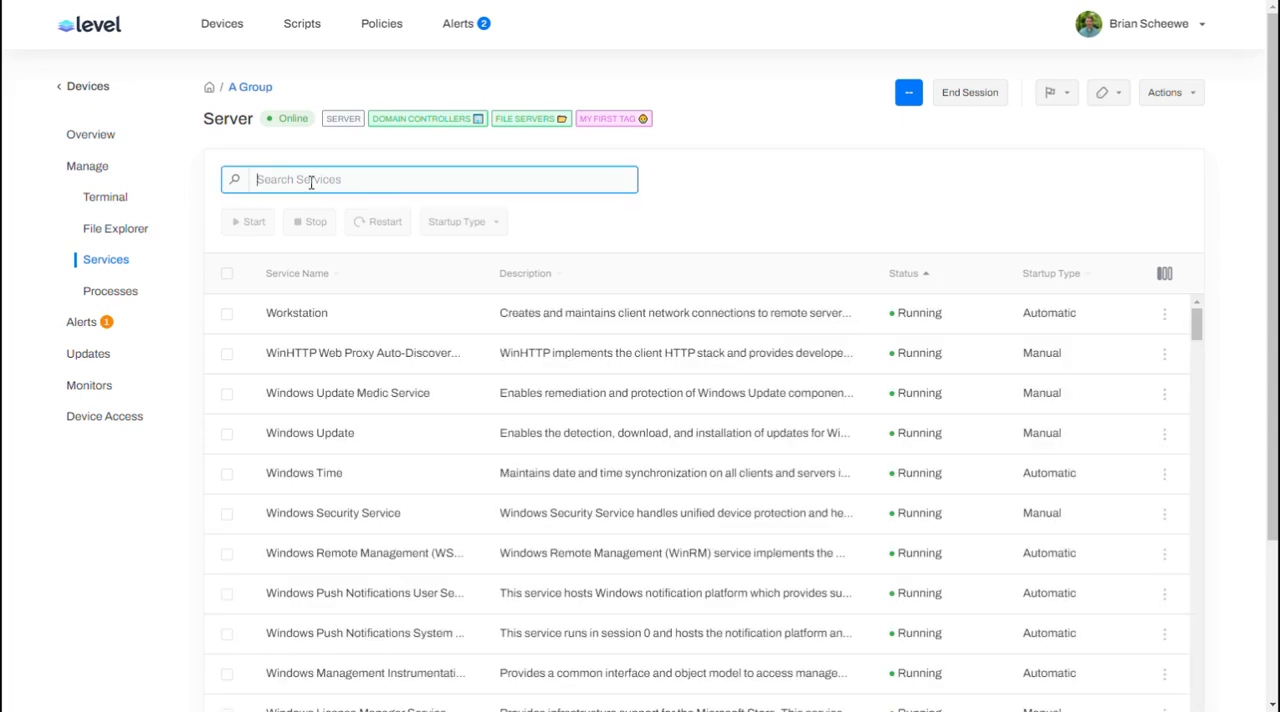
text(dns)
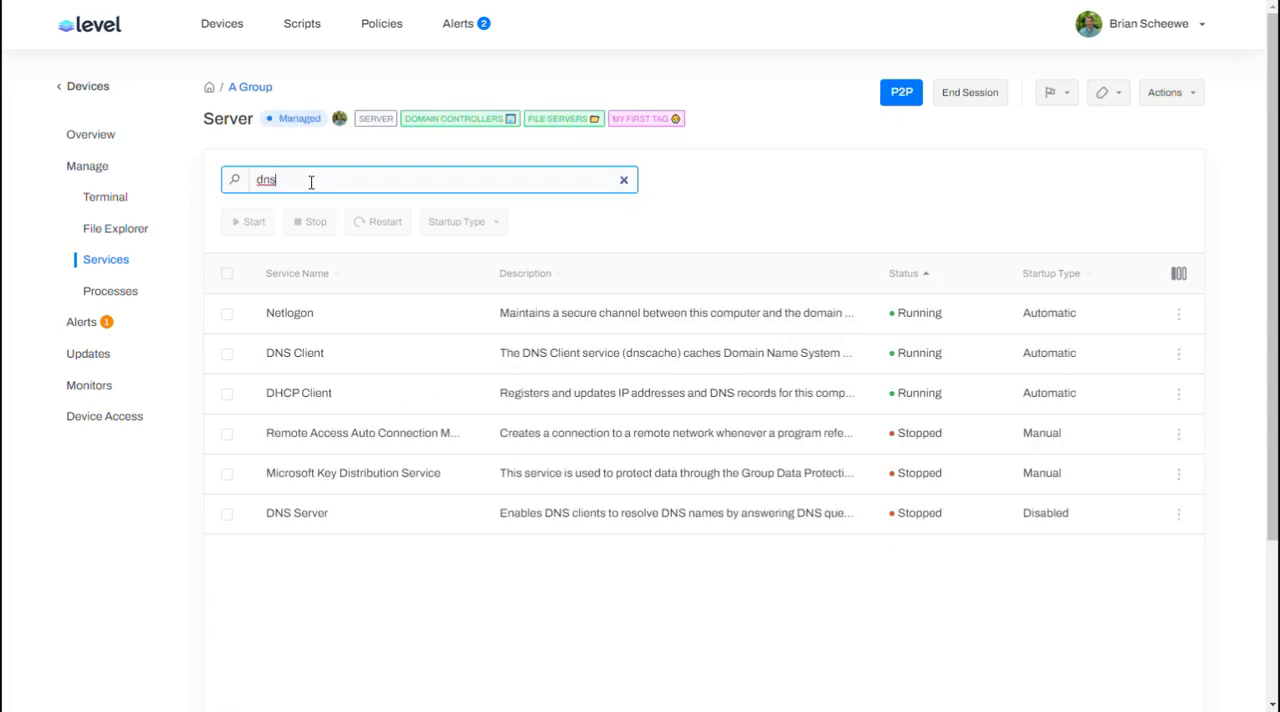
click(226, 513)
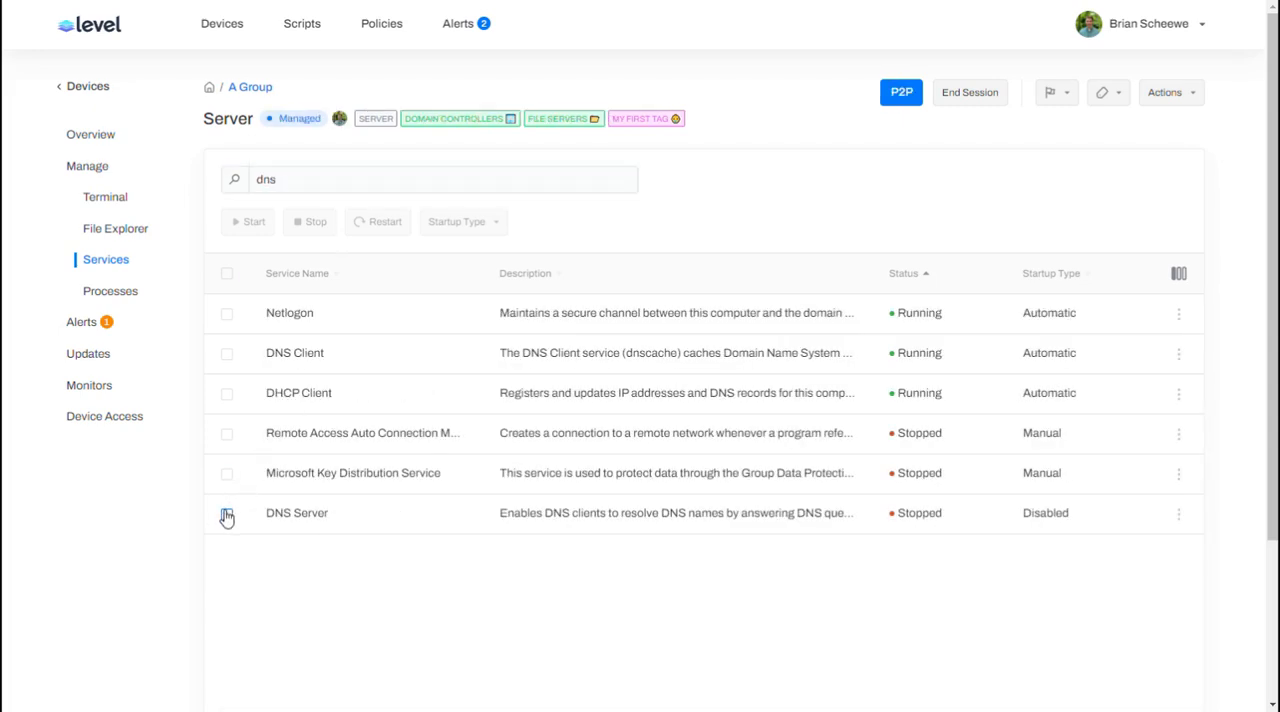
click(263, 224)
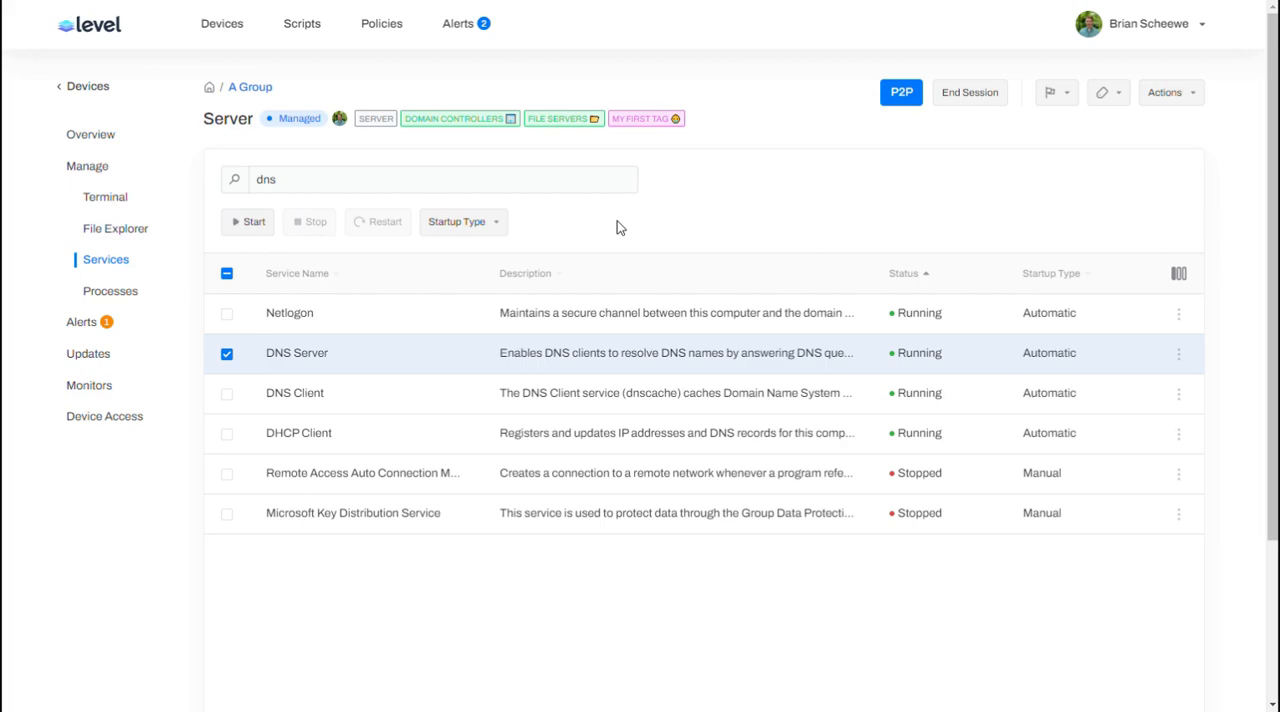
click(466, 36)
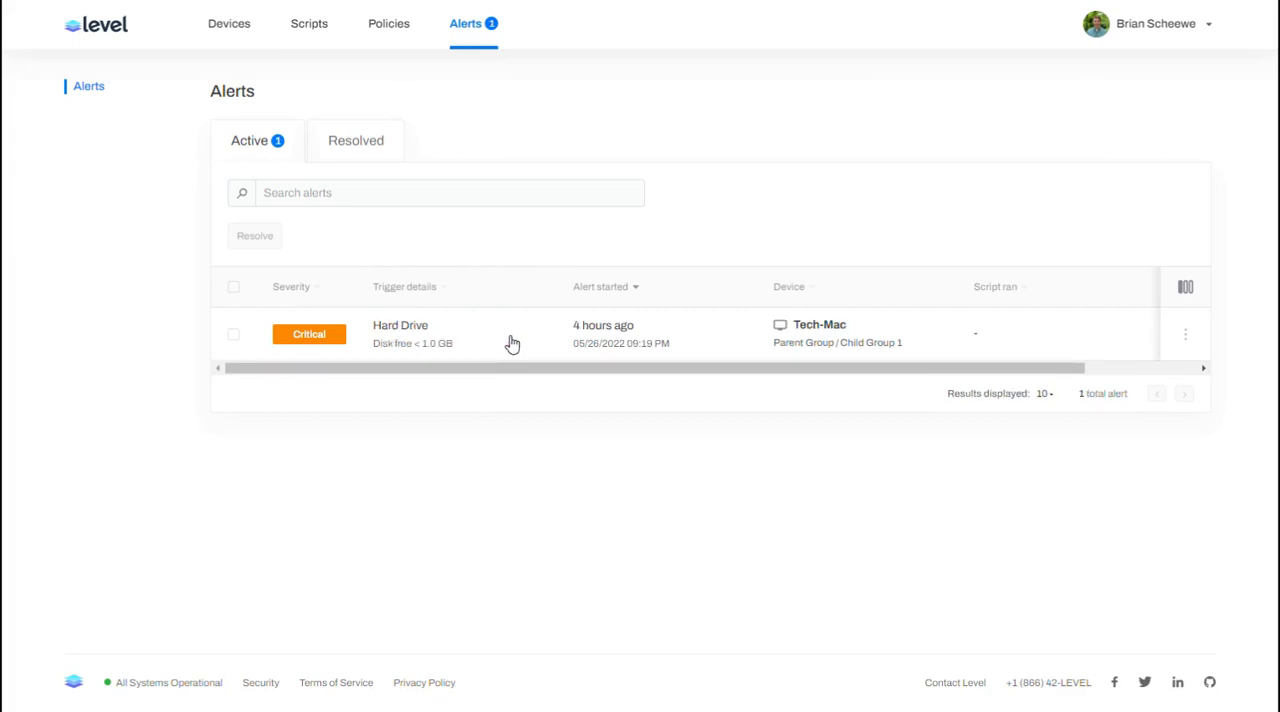
Step: Look over the monitor policies list, and open the Server device to examine its assigned tags
click(393, 28)
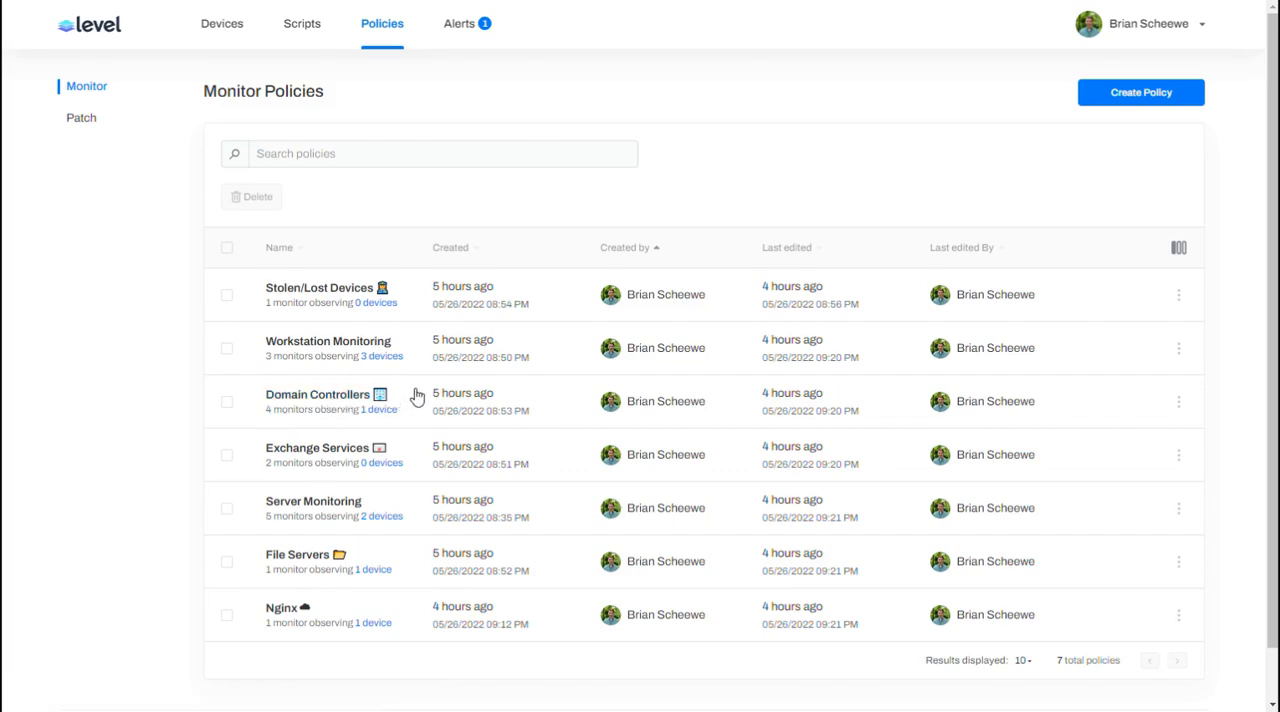
click(227, 28)
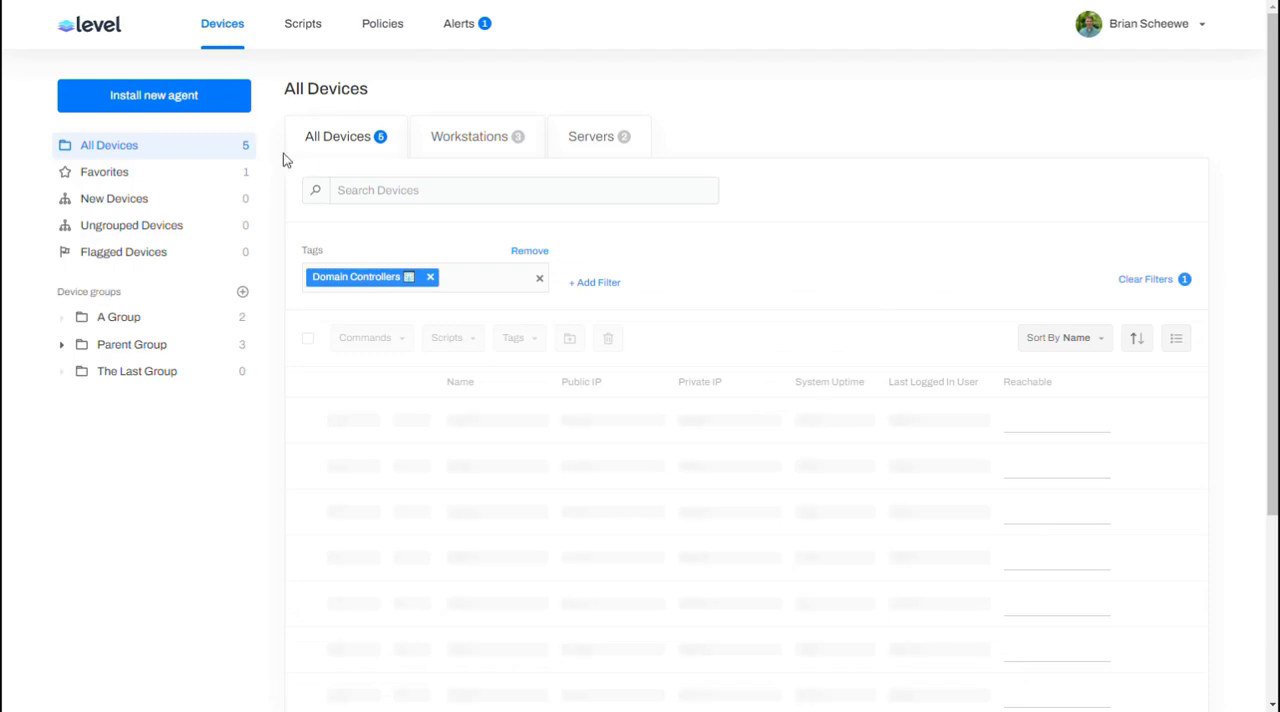
click(484, 423)
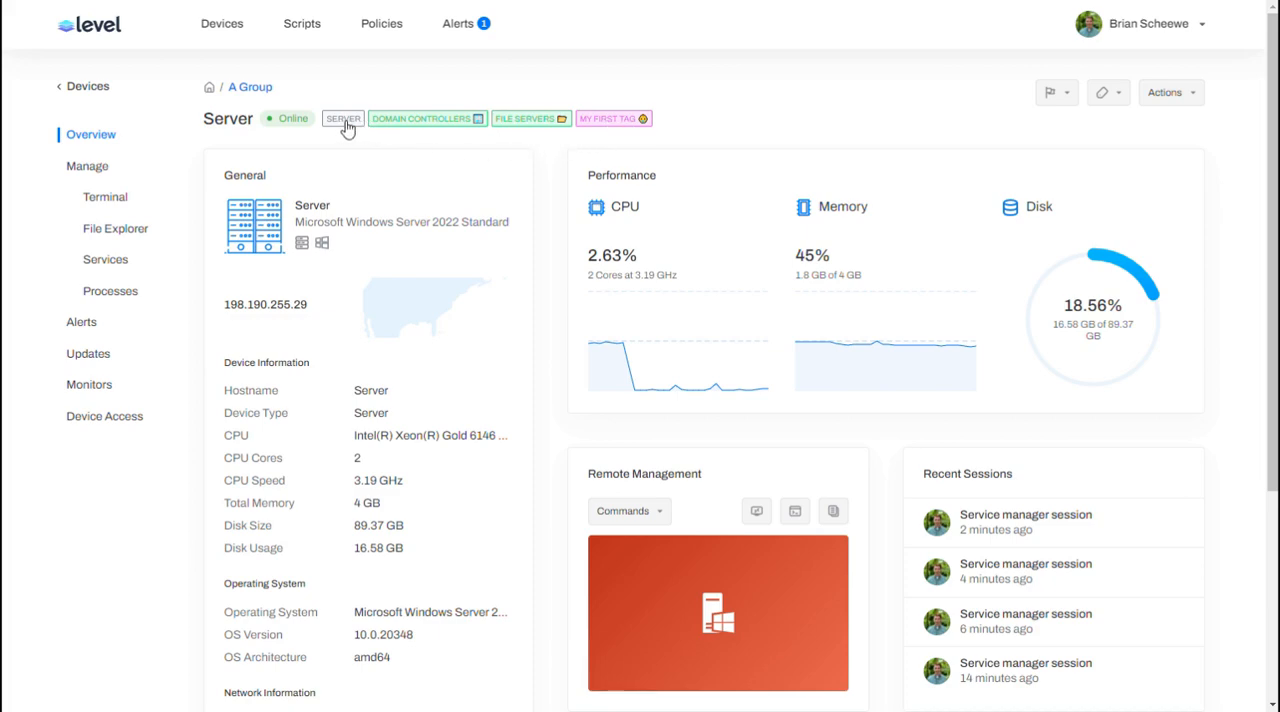
Step: Review the Server Monitoring policy's monitors and target, and return to the list of monitor policies
click(381, 30)
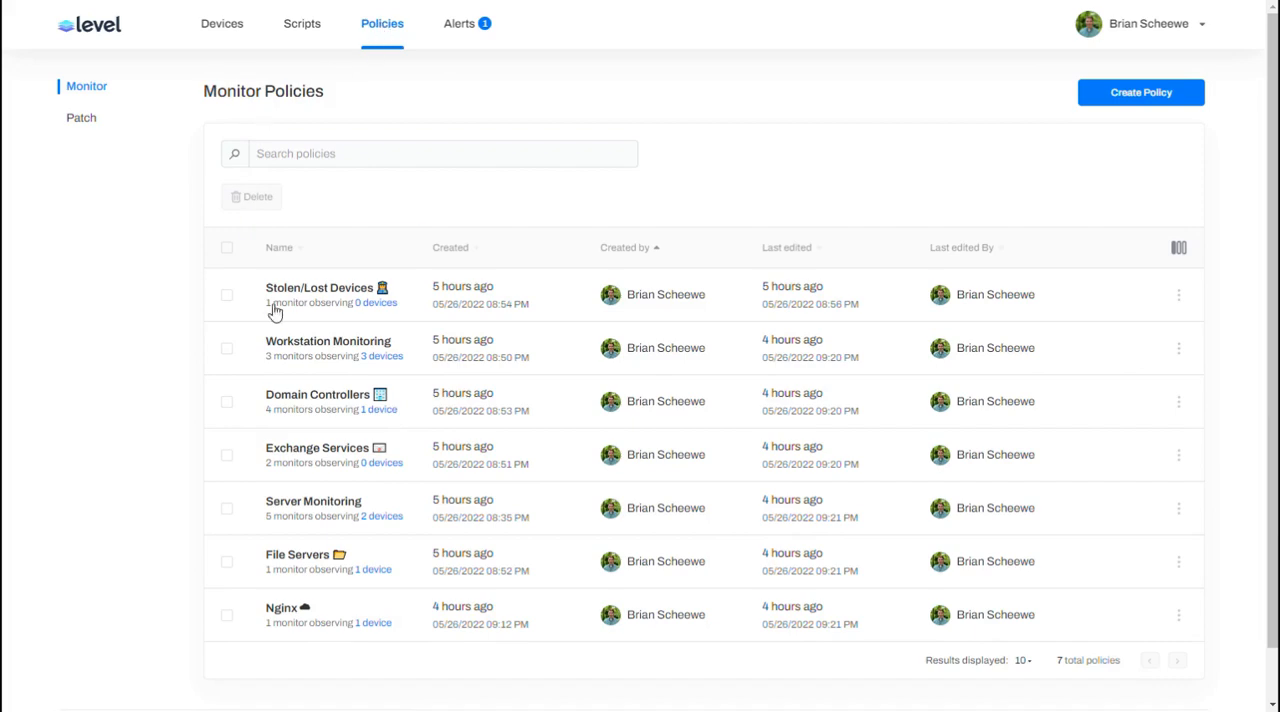
click(295, 506)
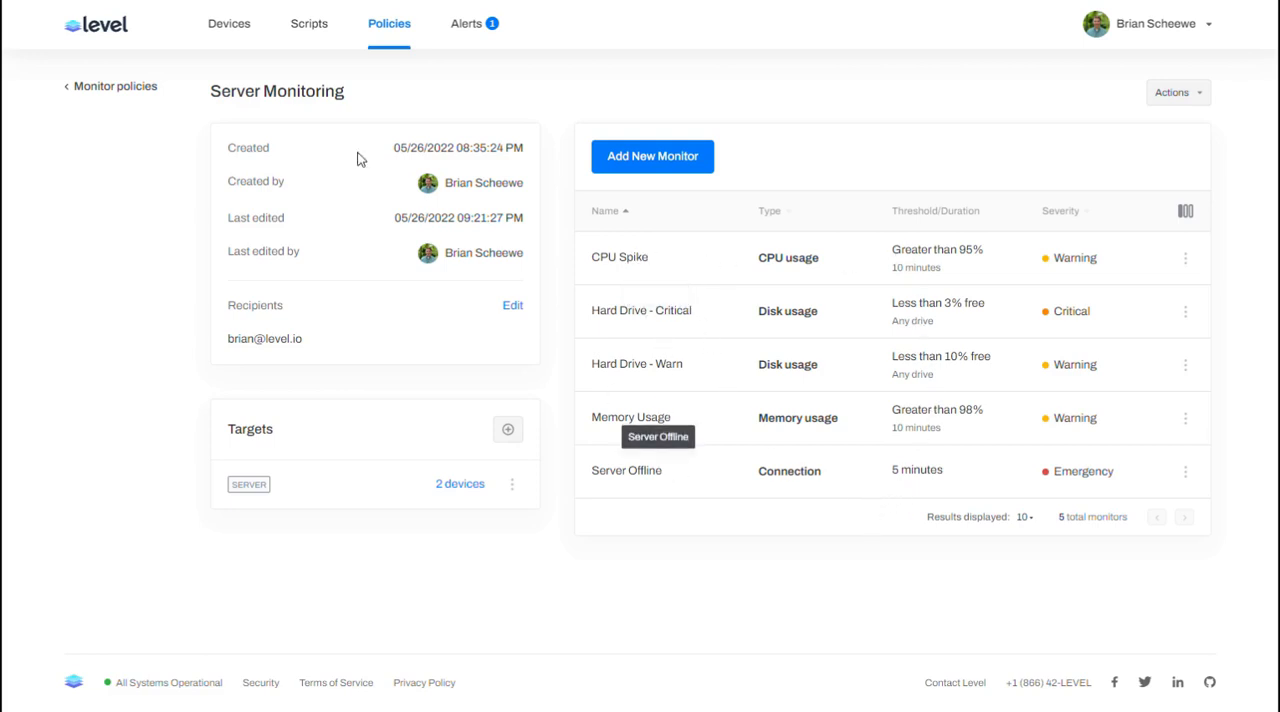
click(128, 88)
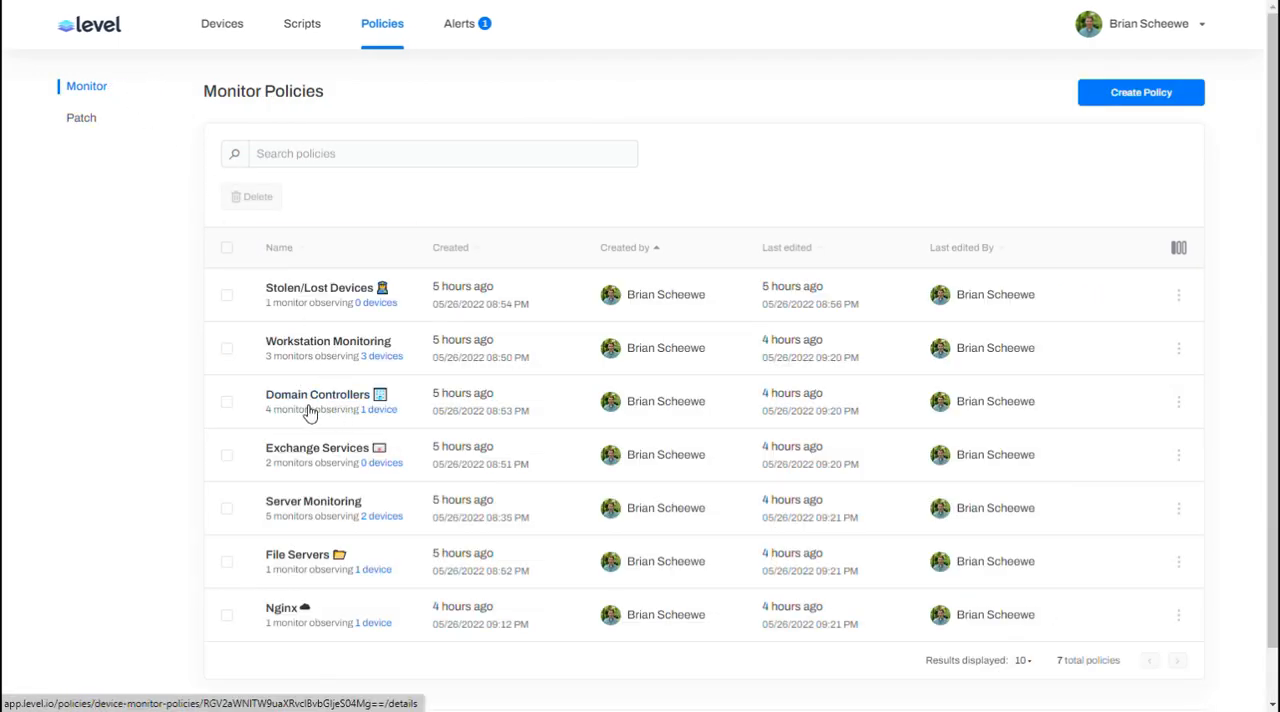